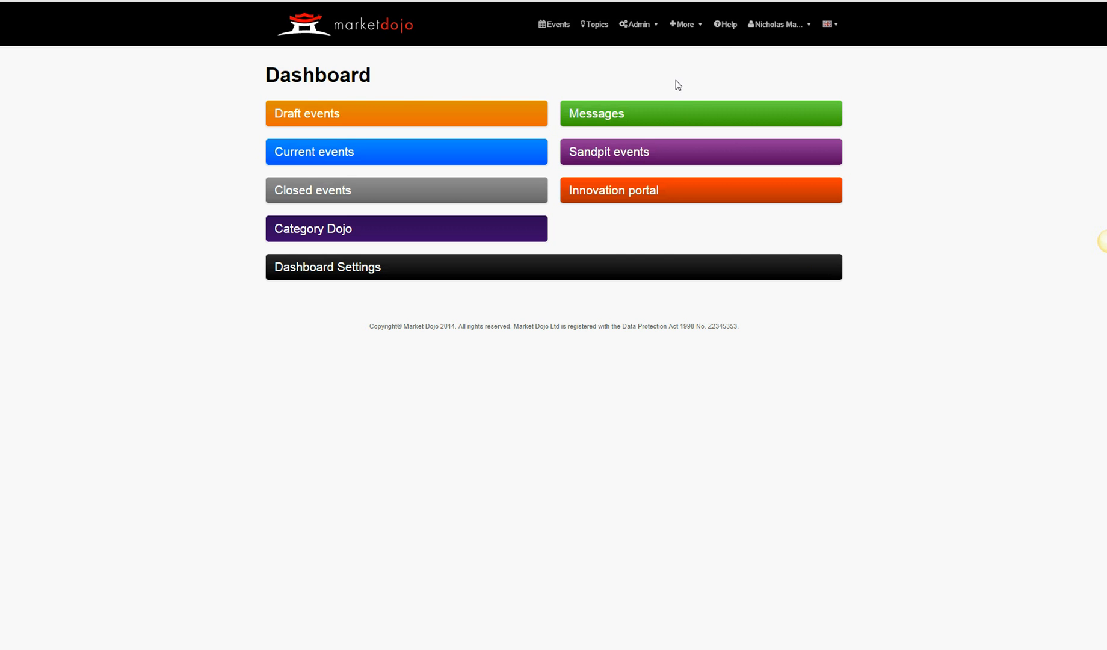
- Enter the Sandpit practice environment and look at the participant roles that can be acted as
{"action": "left_click", "coordinate": [685, 25]}
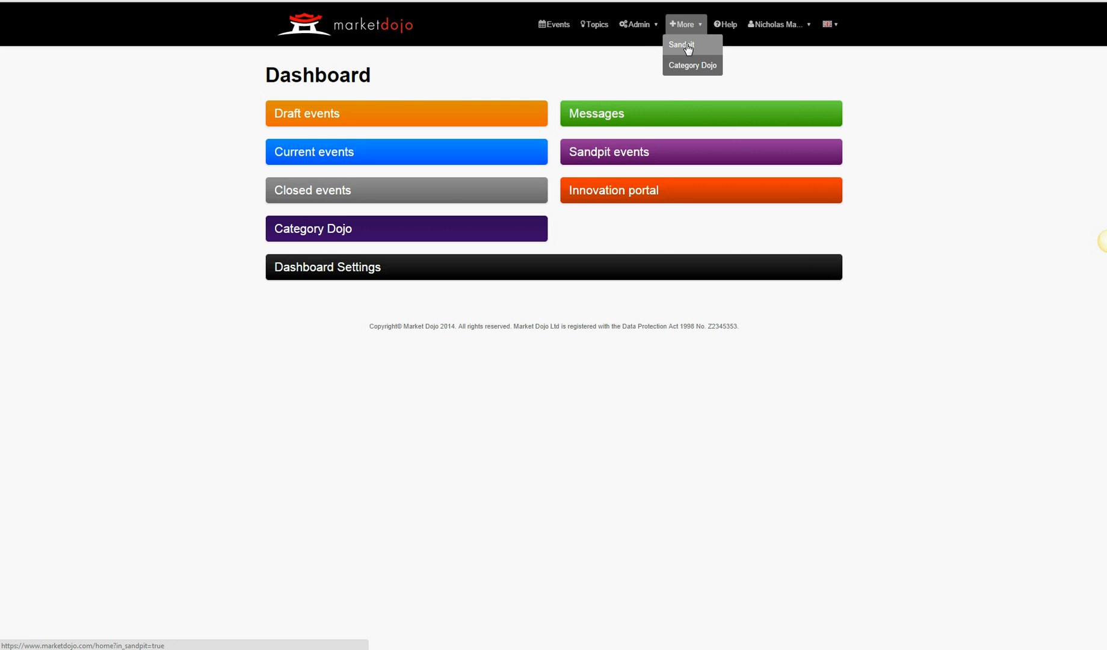
{"action": "left_click", "coordinate": [687, 45]}
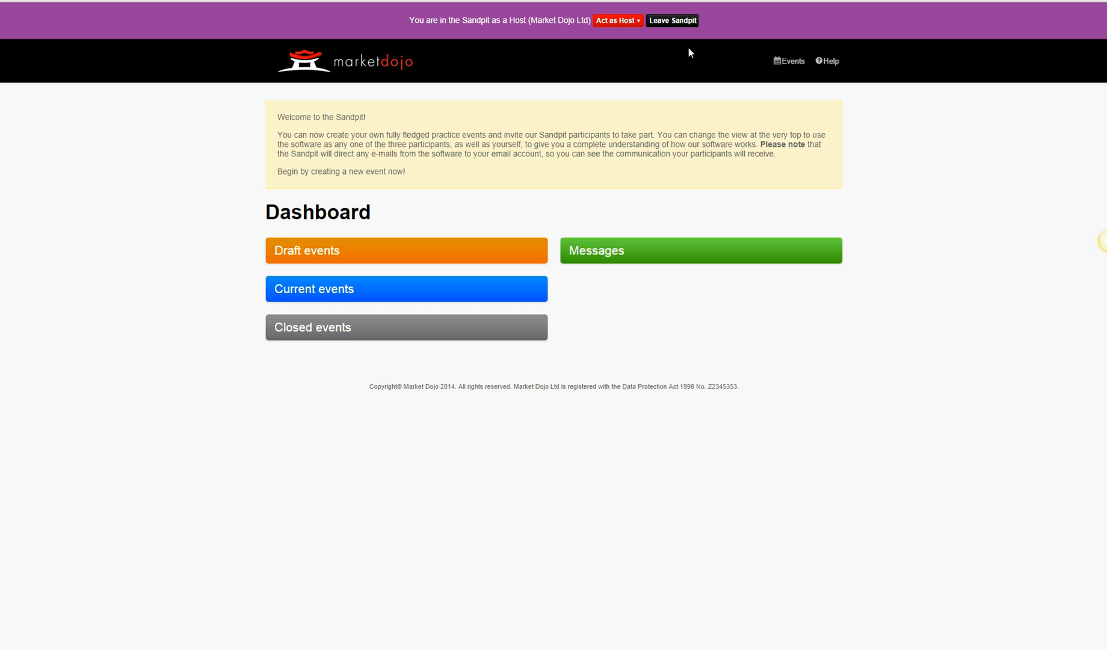
{"action": "left_click", "coordinate": [628, 24]}
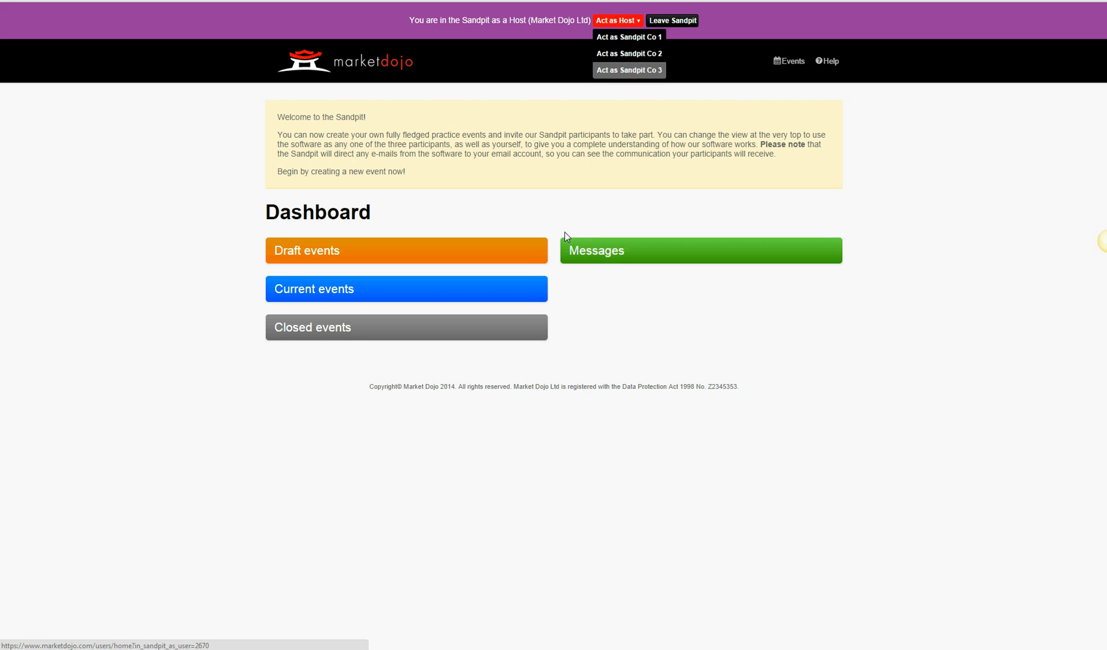
- Create a new event from the draft events list and name it Spaceships 1a
{"action": "left_click", "coordinate": [535, 254]}
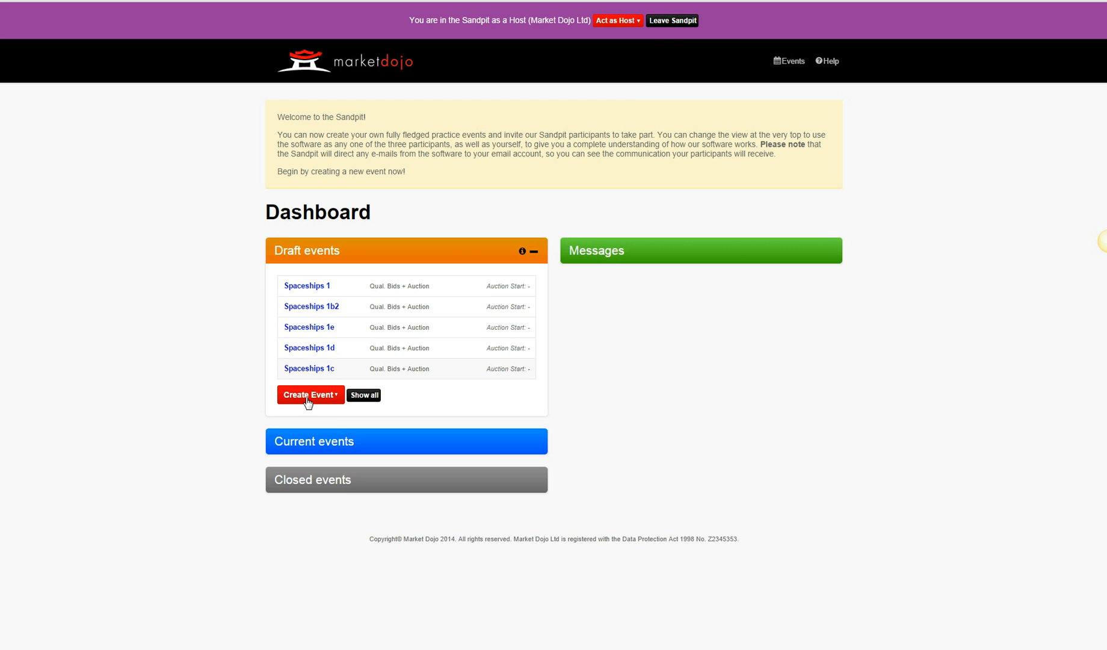
{"action": "left_click", "coordinate": [310, 394]}
{"action": "left_click", "coordinate": [300, 416]}
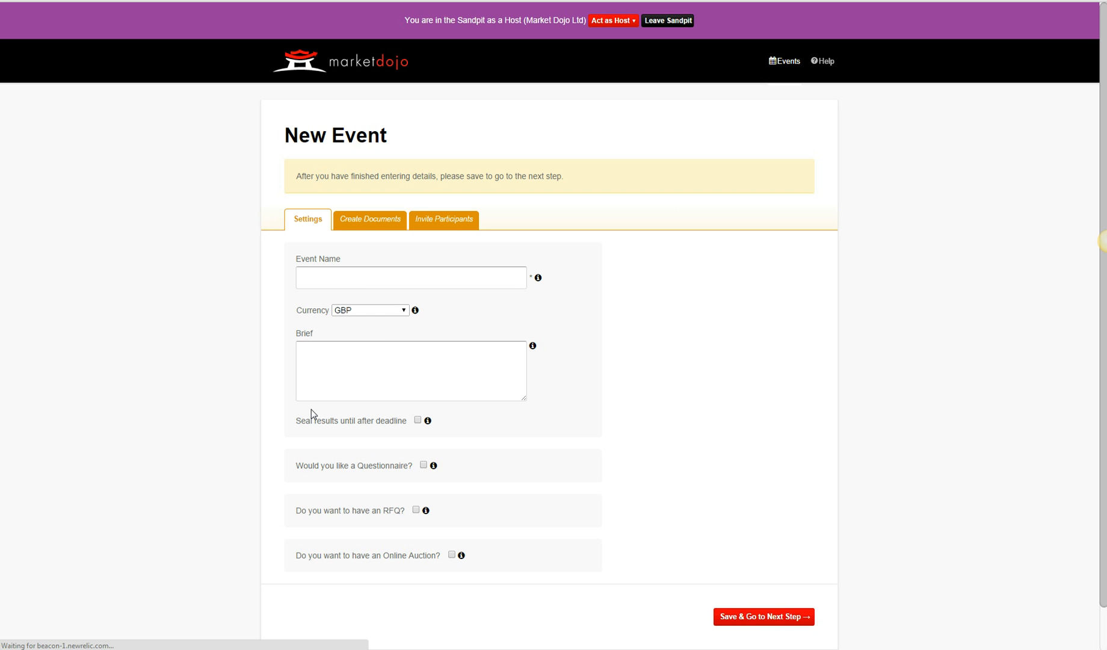
{"action": "left_click", "coordinate": [367, 278]}
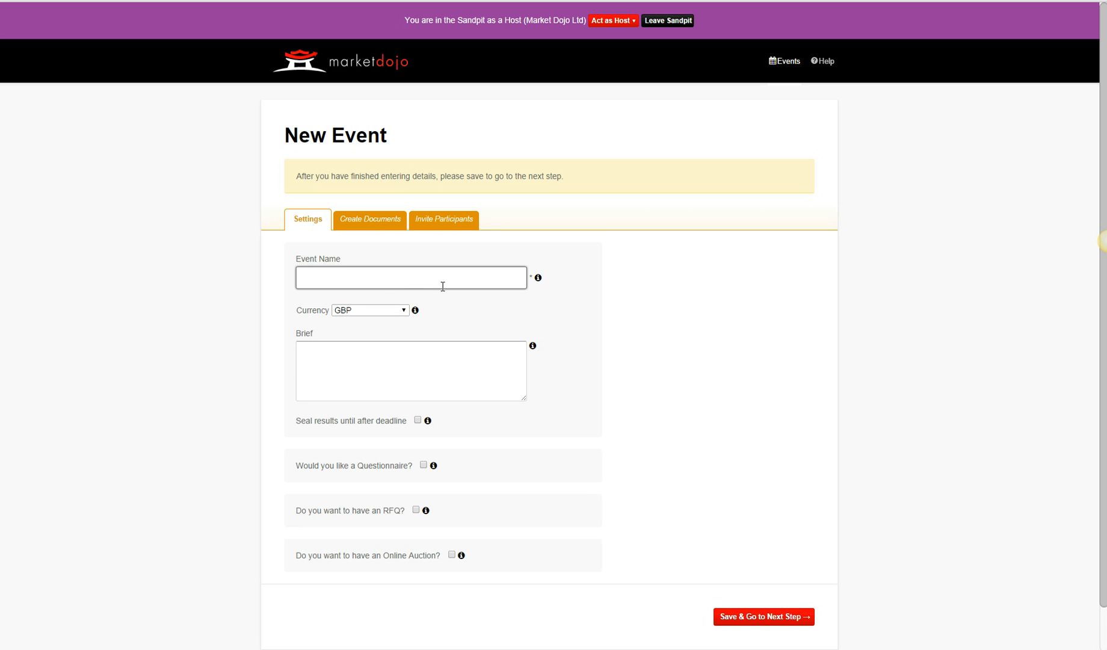
{"action": "type", "text": "Spaceships"}
{"action": "scroll", "coordinate": [648, 274], "scroll_direction": "down", "scroll_amount": 1}
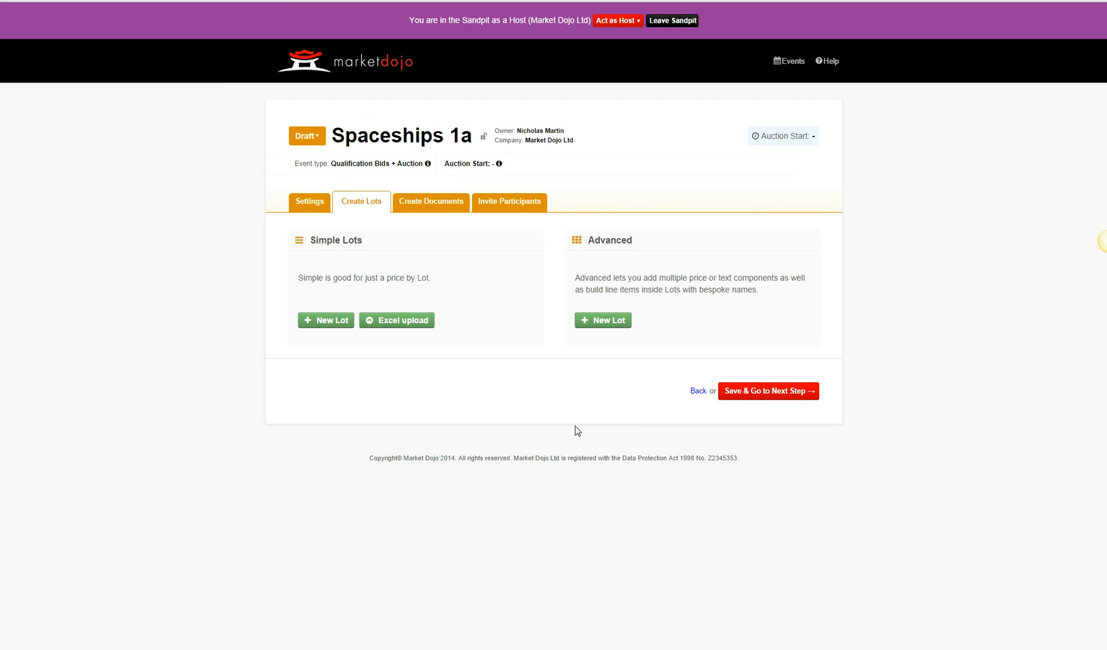
- Create an advanced lot named Rockets and save it
{"action": "left_click", "coordinate": [620, 325]}
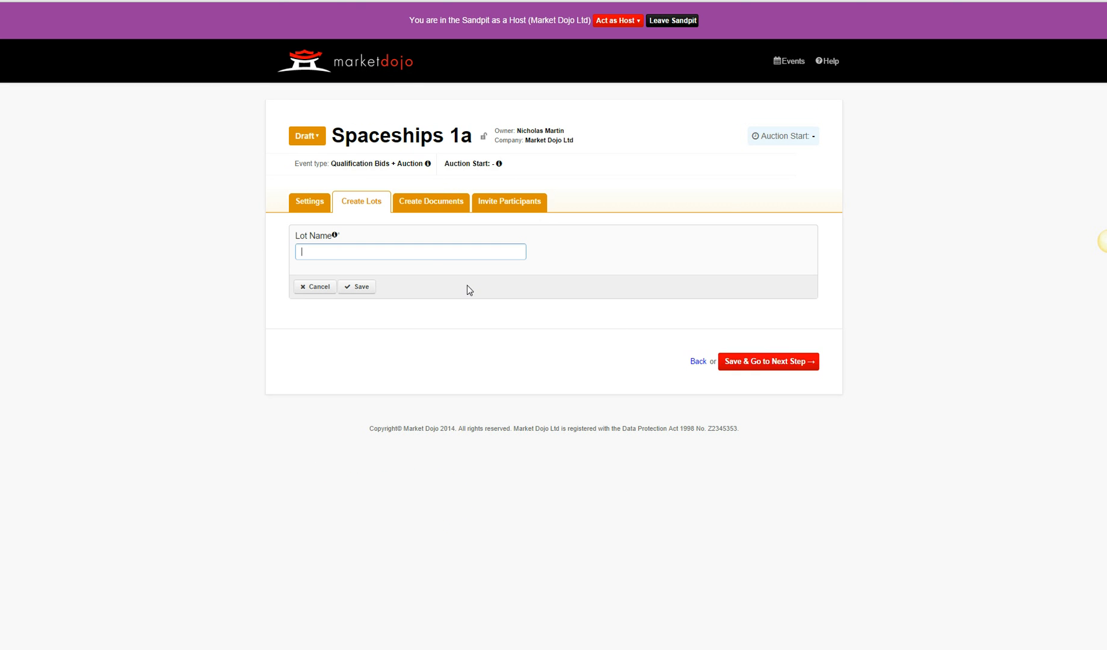
{"action": "type", "text": "Rockets"}
{"action": "left_click", "coordinate": [359, 287]}
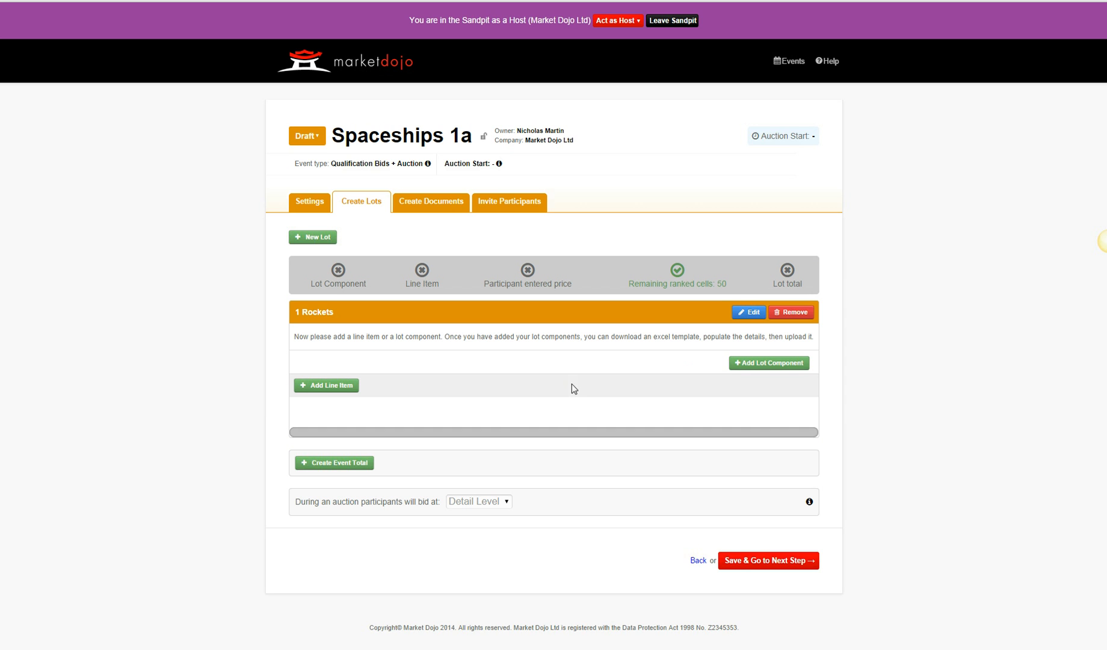
- Start a lot component named Manufacturing Cost in the Rockets lot, entered by the participant as a price with 2 decimal places
{"action": "left_click", "coordinate": [756, 364]}
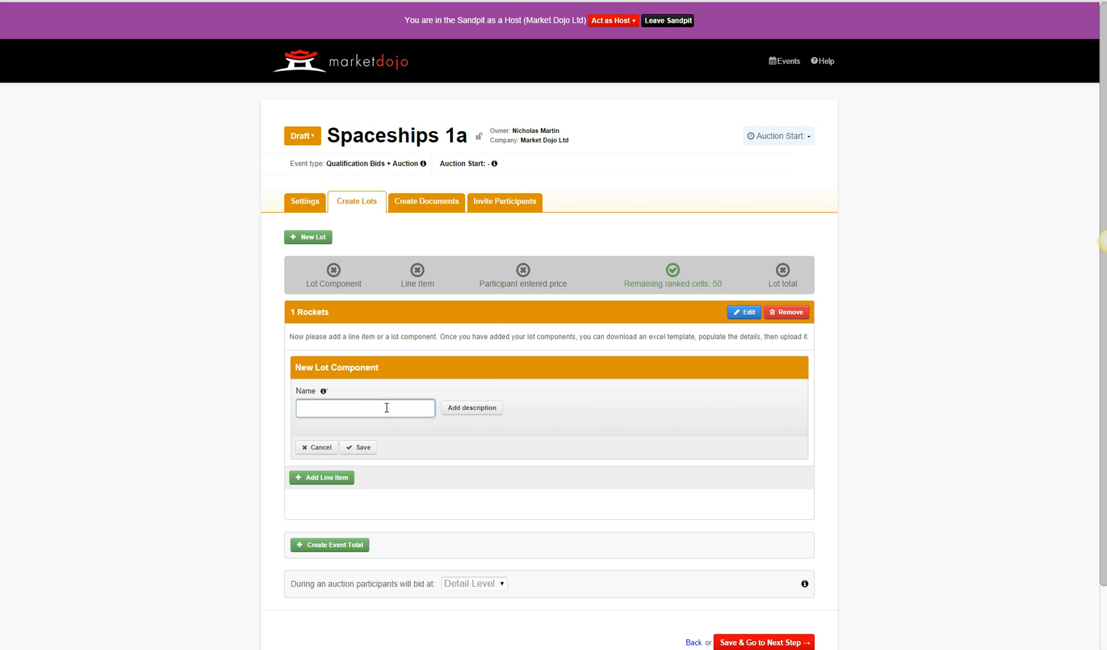
{"action": "type", "text": "Manufacturing Cost"}
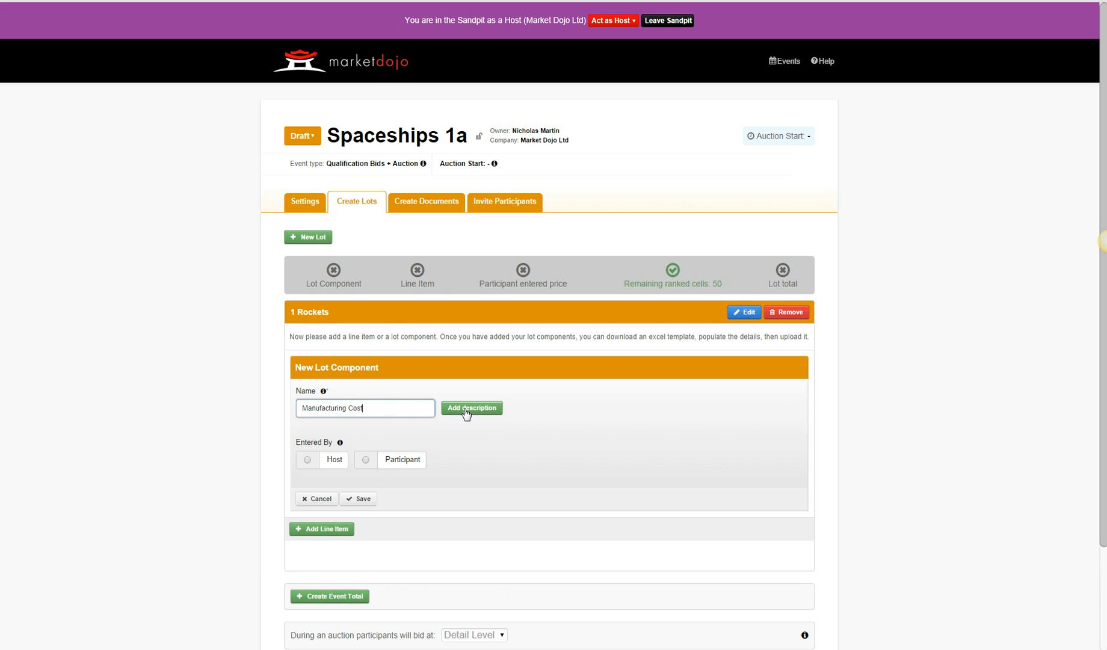
{"action": "left_click", "coordinate": [307, 460]}
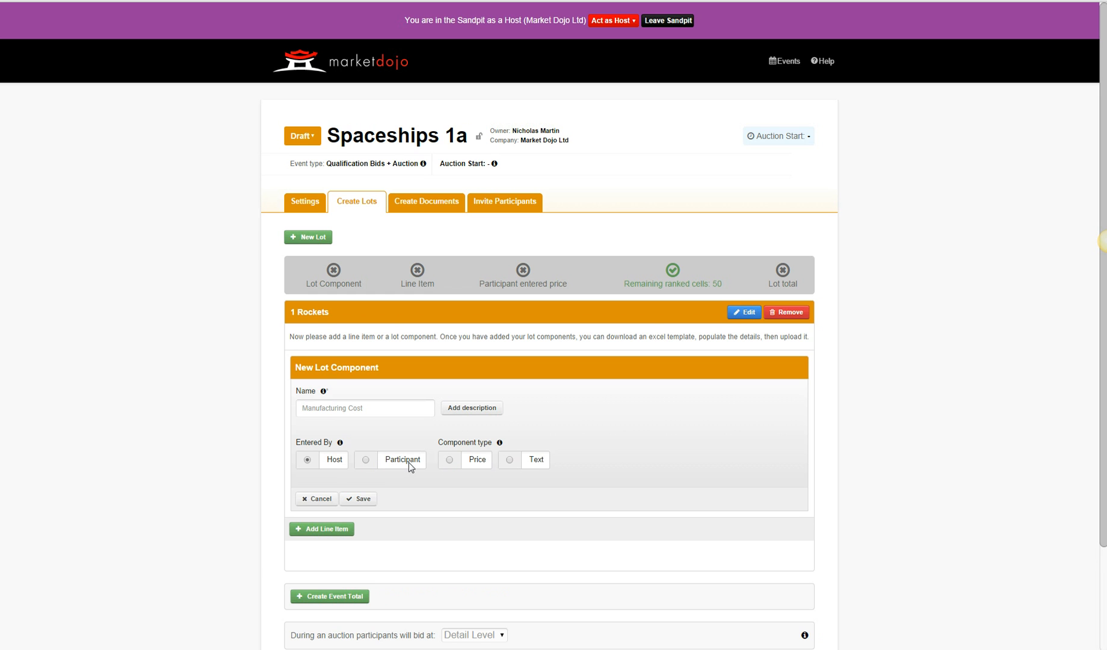
{"action": "left_click", "coordinate": [449, 460]}
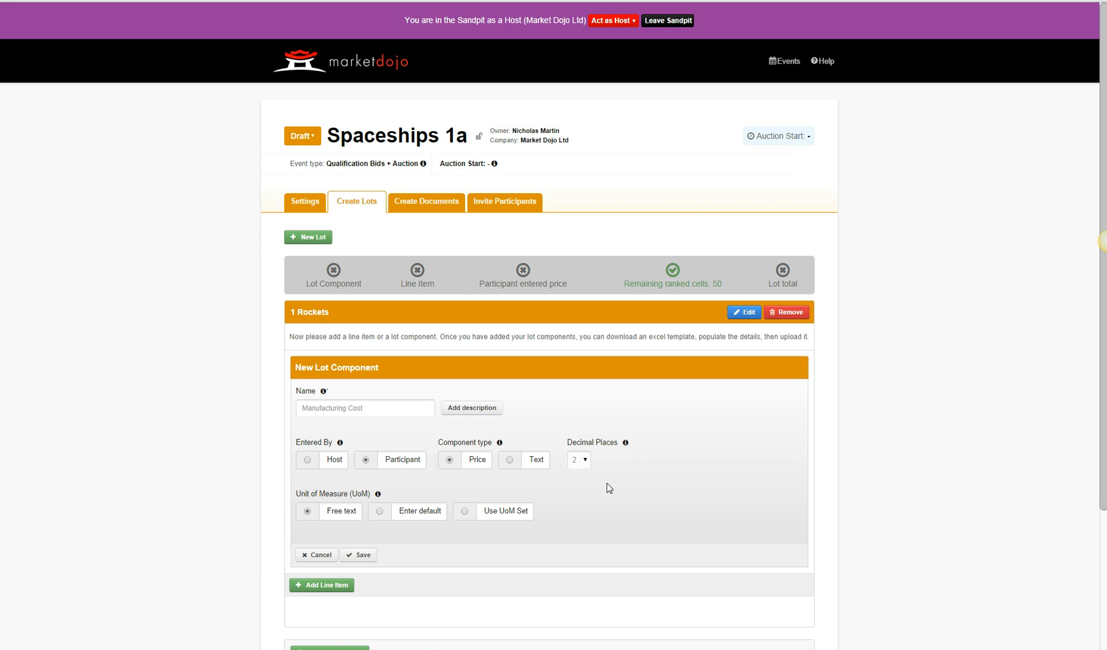
{"action": "left_click", "coordinate": [587, 459]}
{"action": "scroll", "coordinate": [691, 452], "scroll_direction": "down", "scroll_amount": 1}
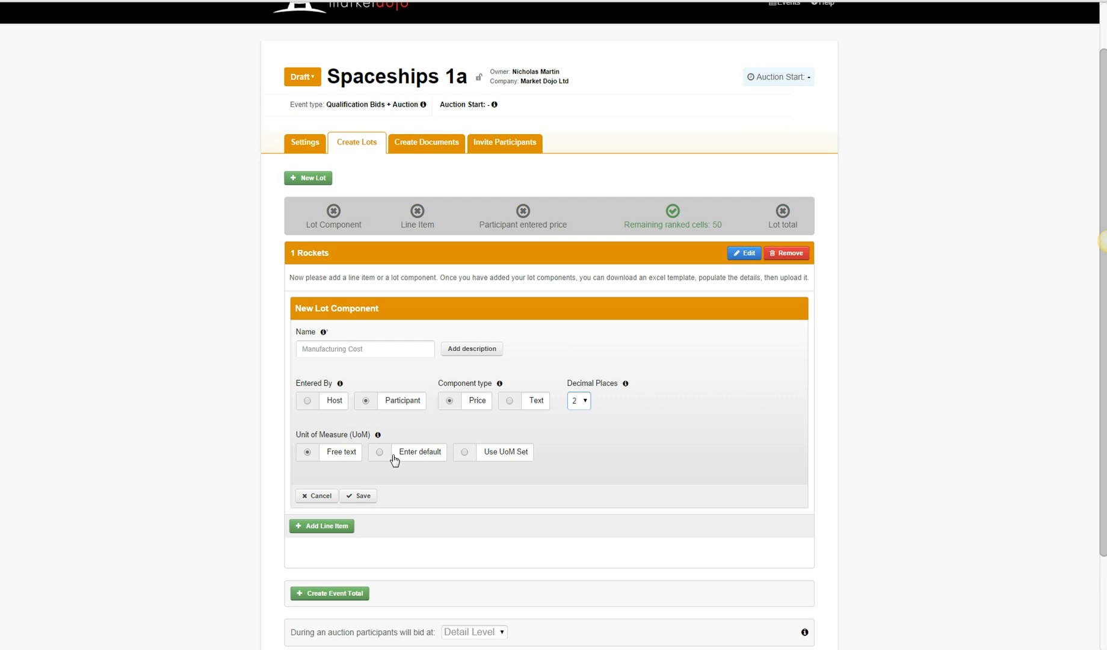
- Make the Manufacturing Cost component use the Weight unit of measure set with kg as its default unit
{"action": "left_click", "coordinate": [464, 453]}
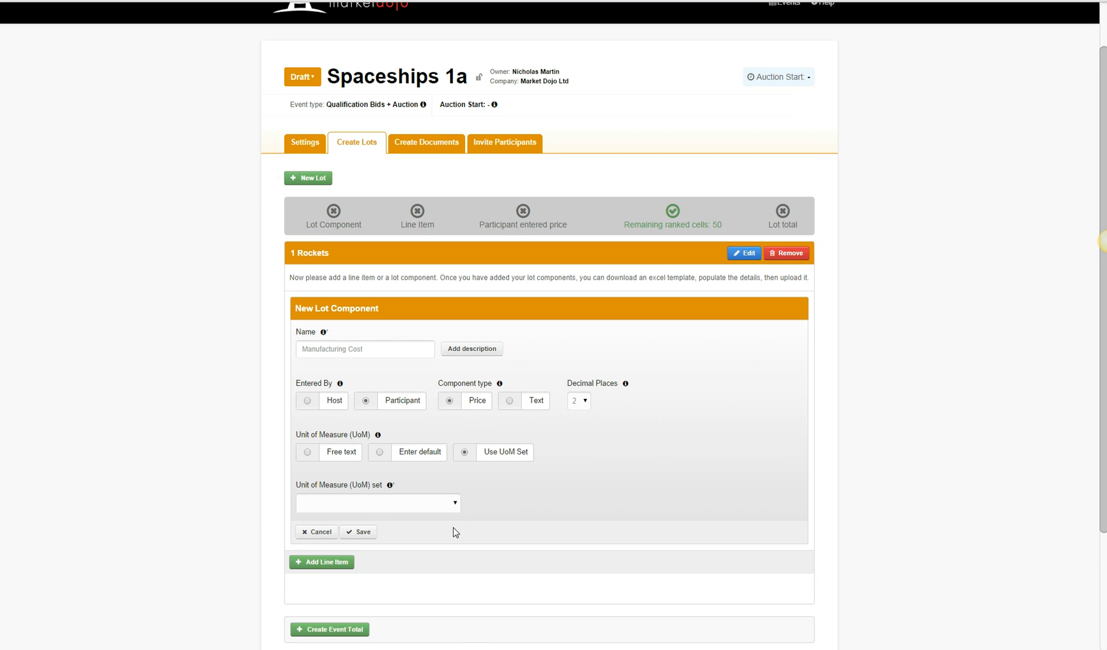
{"action": "left_click", "coordinate": [456, 504]}
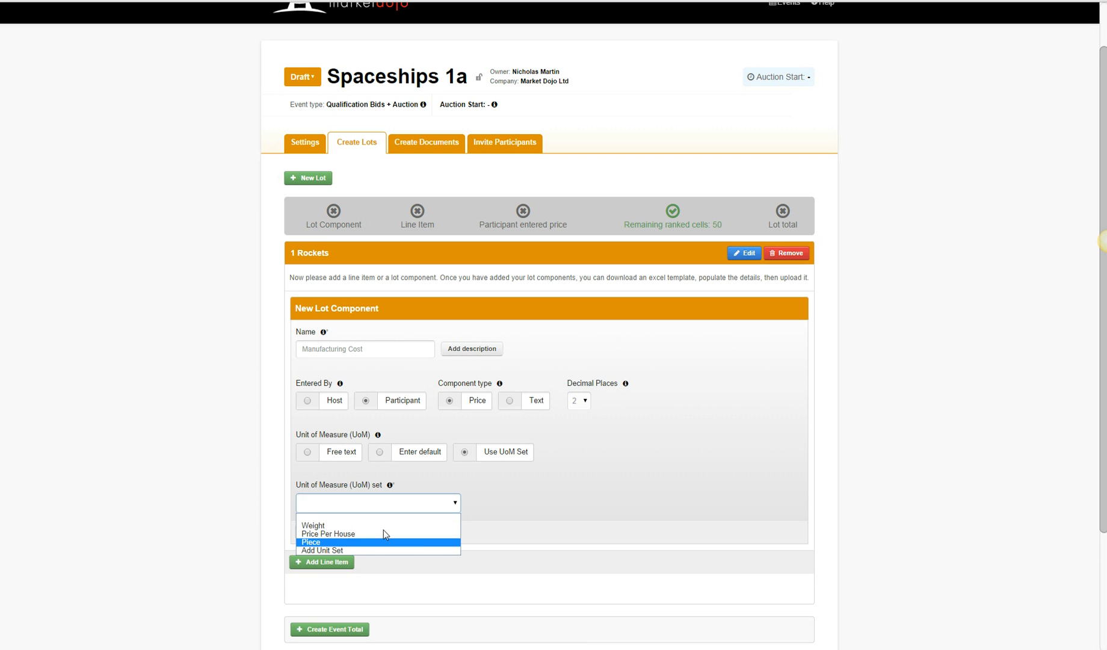
{"action": "left_click", "coordinate": [386, 526]}
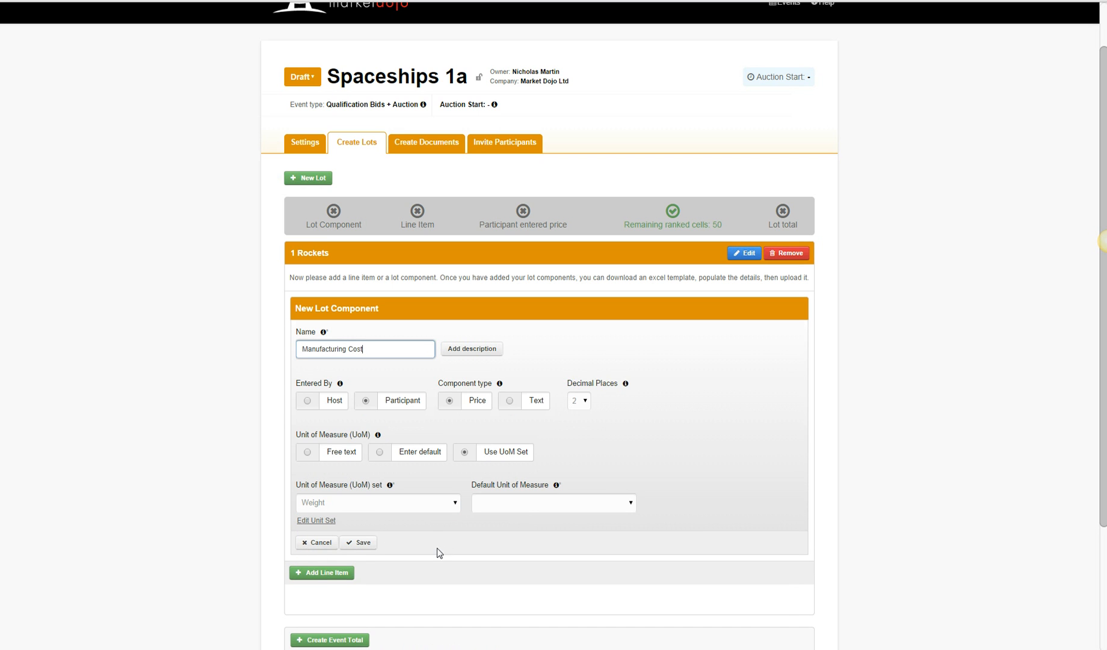
{"action": "left_click", "coordinate": [529, 506]}
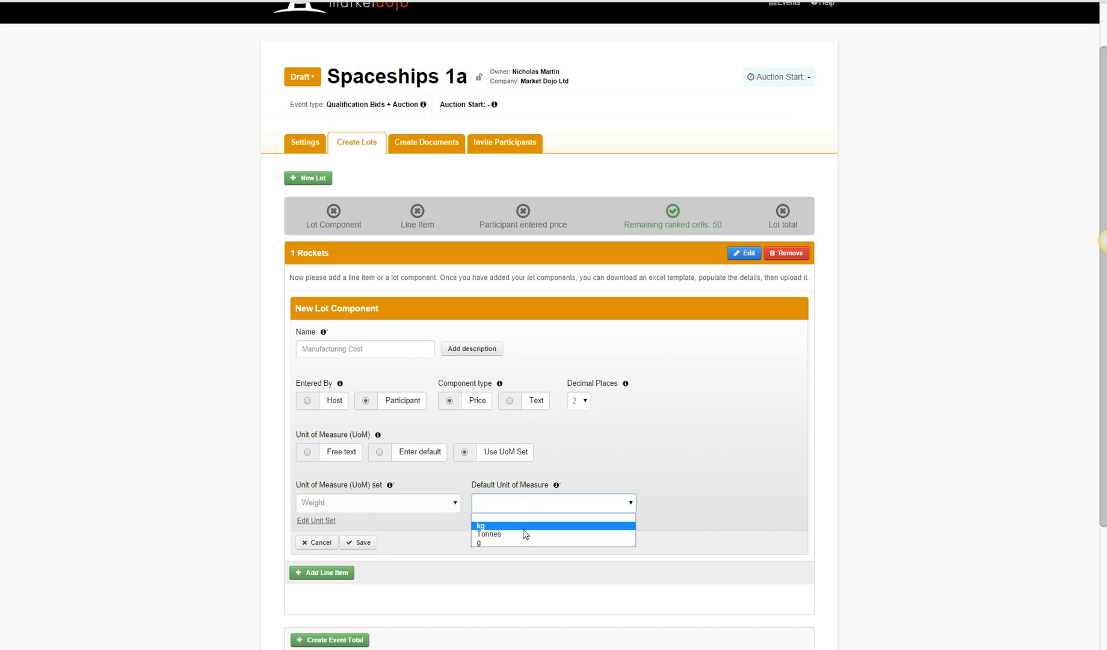
{"action": "left_click", "coordinate": [523, 526]}
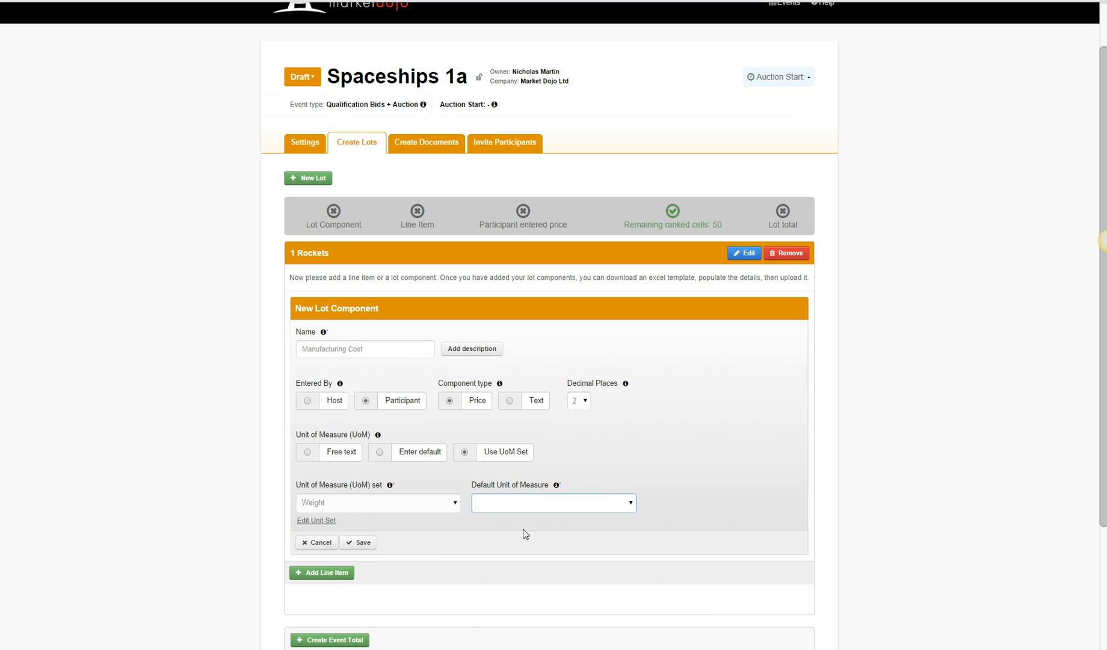
- Review the conversions in the Weight unit set without changing them and save the Manufacturing Cost component
{"action": "left_click", "coordinate": [317, 521]}
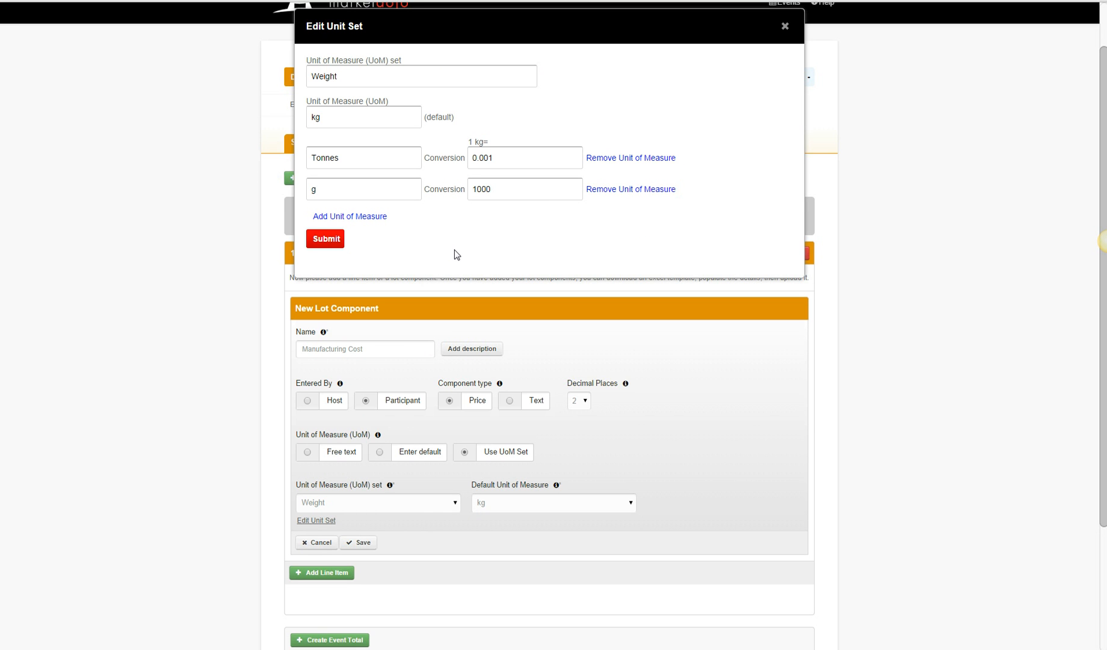
{"action": "left_click", "coordinate": [784, 28]}
{"action": "left_click", "coordinate": [363, 543]}
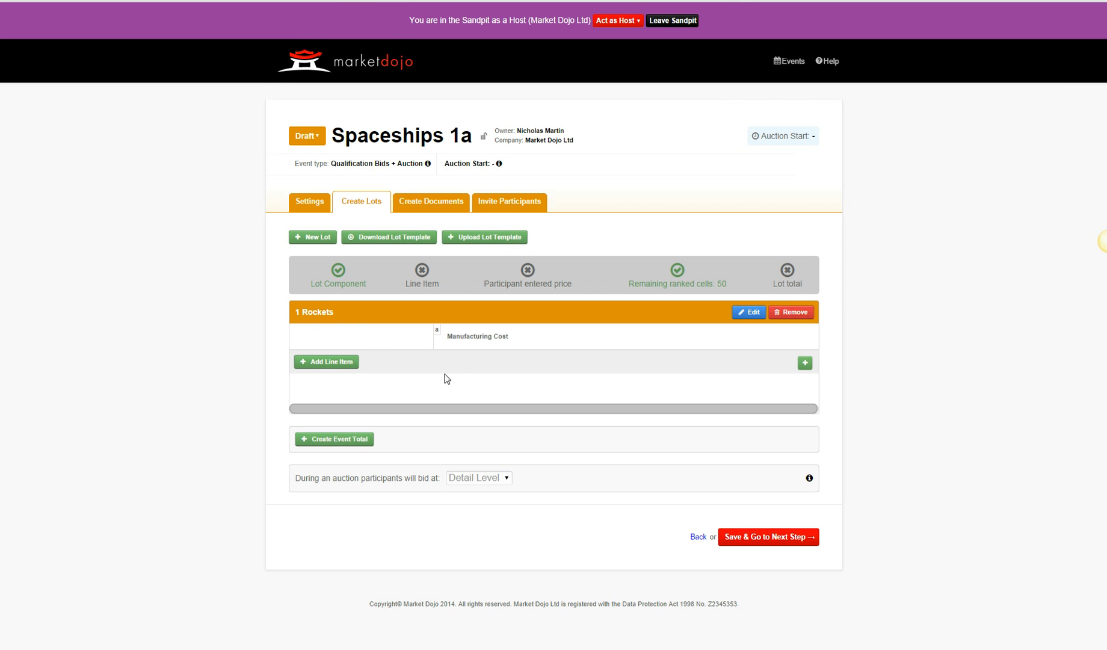
{"action": "mouse_move", "coordinate": [478, 343]}
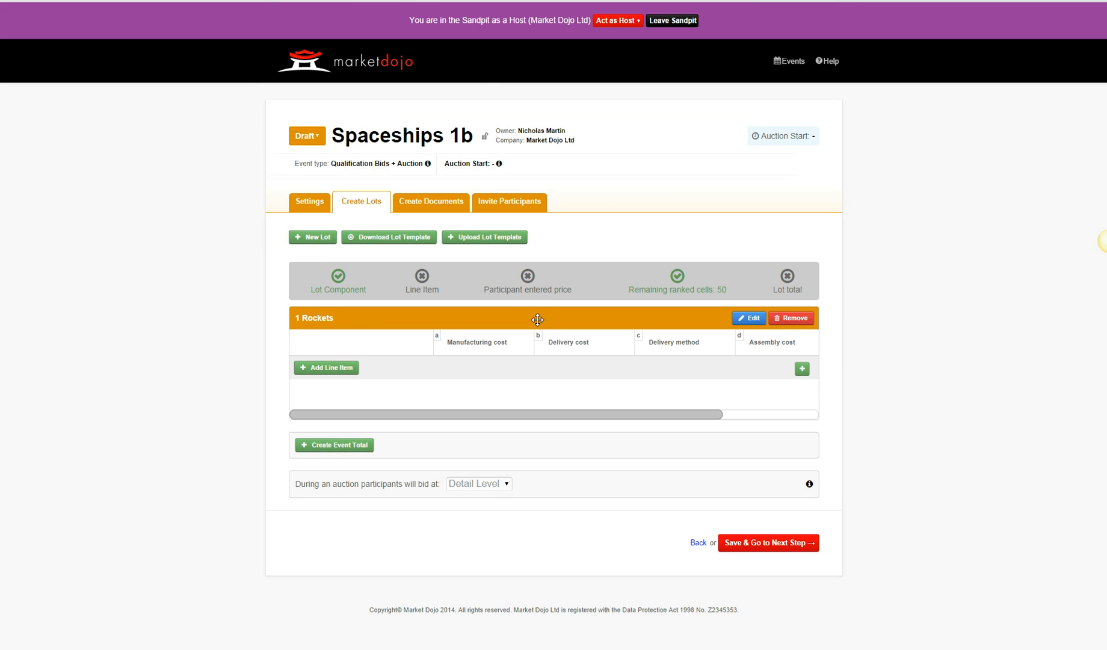
- Add a line item named Wings to the Rockets lot and briefly expand its details for review
{"action": "left_click", "coordinate": [328, 367]}
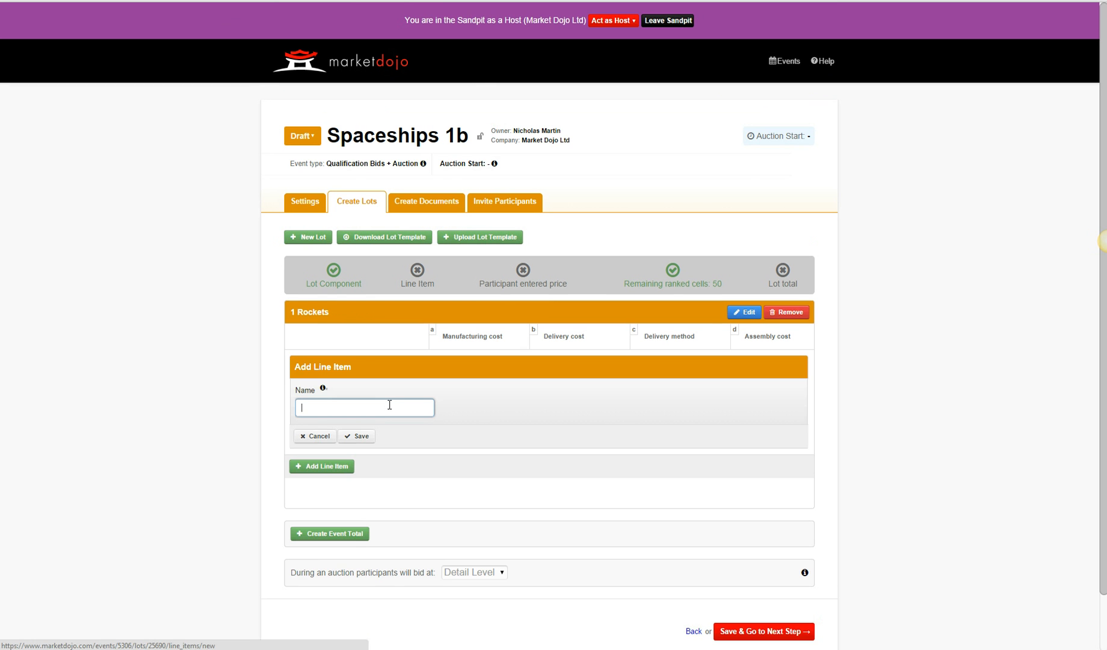
{"action": "type", "text": "Wings"}
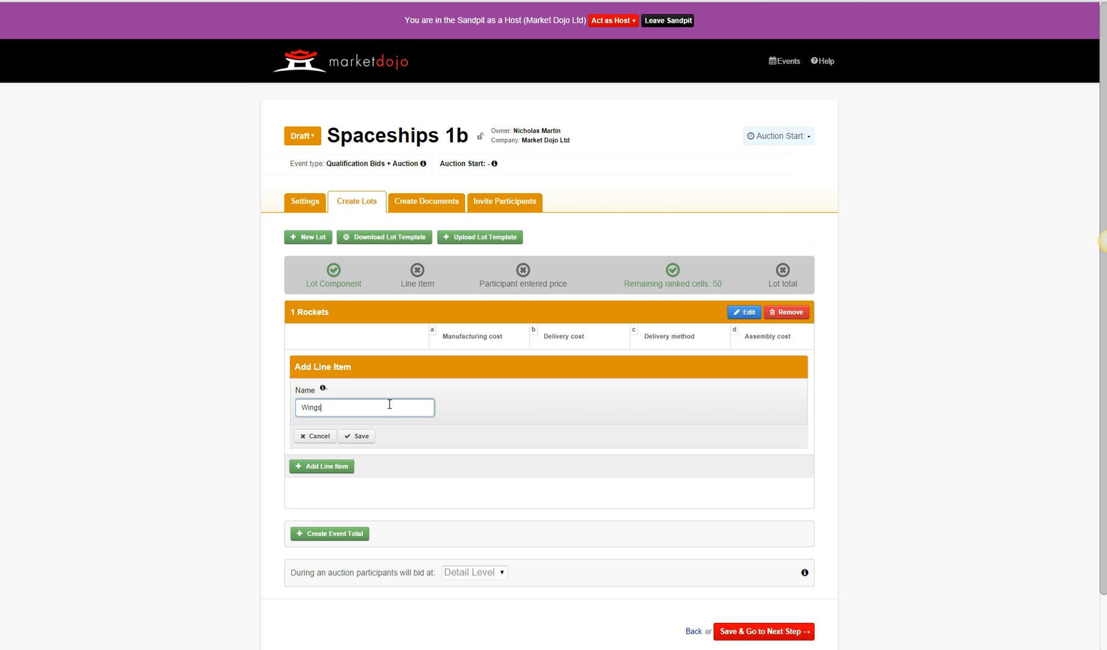
{"action": "left_click", "coordinate": [360, 442]}
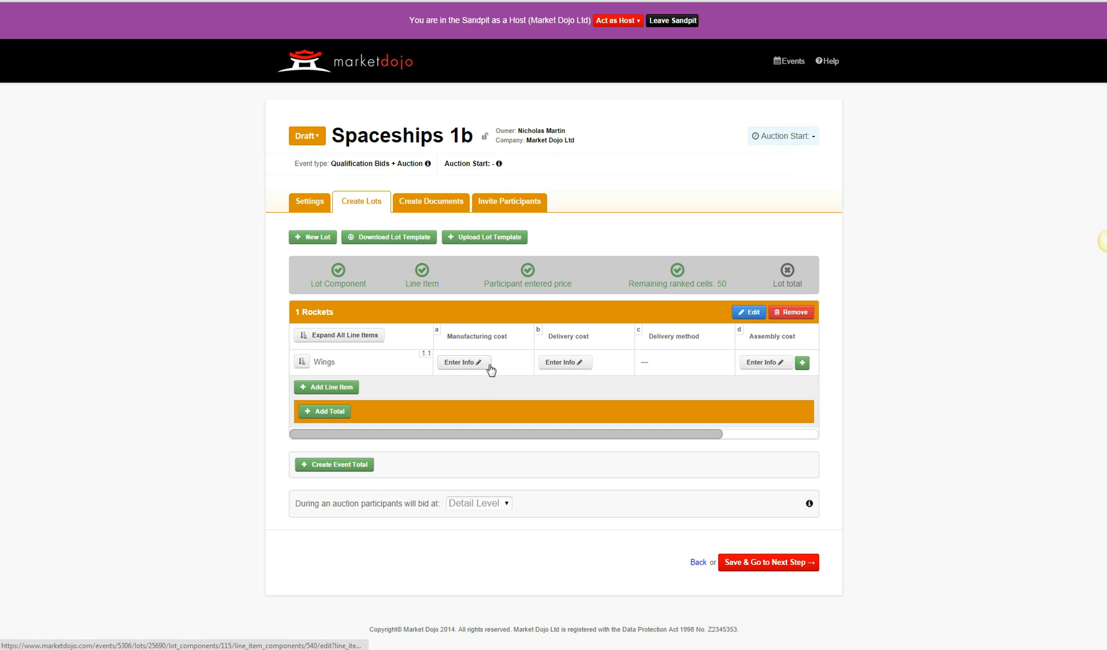
{"action": "left_click", "coordinate": [301, 364]}
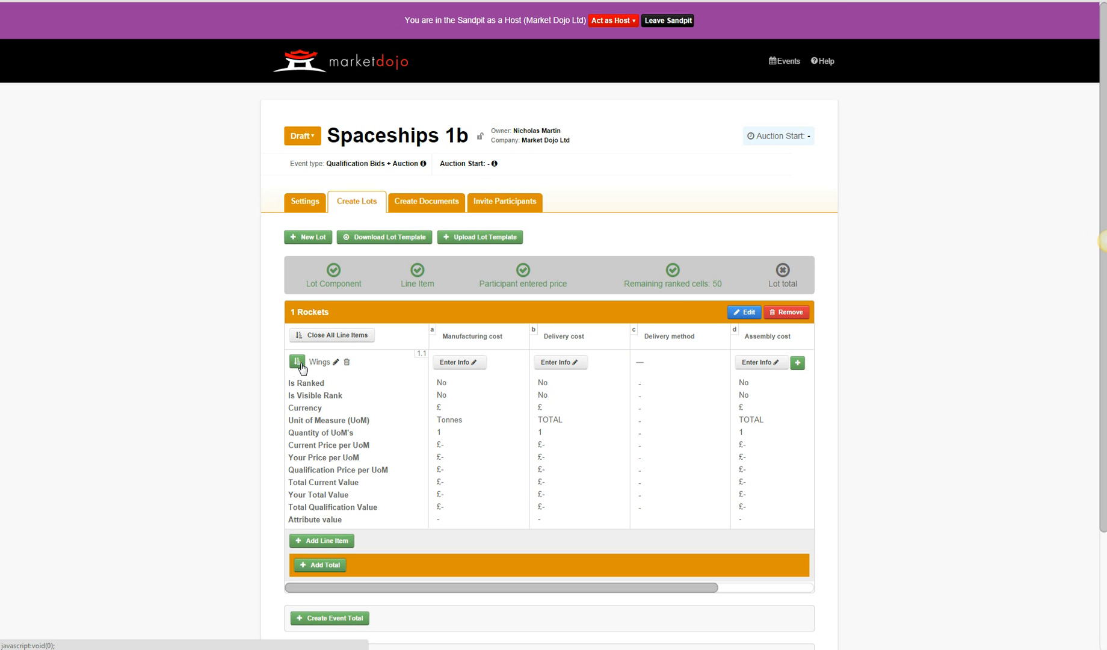
{"action": "left_click", "coordinate": [299, 362]}
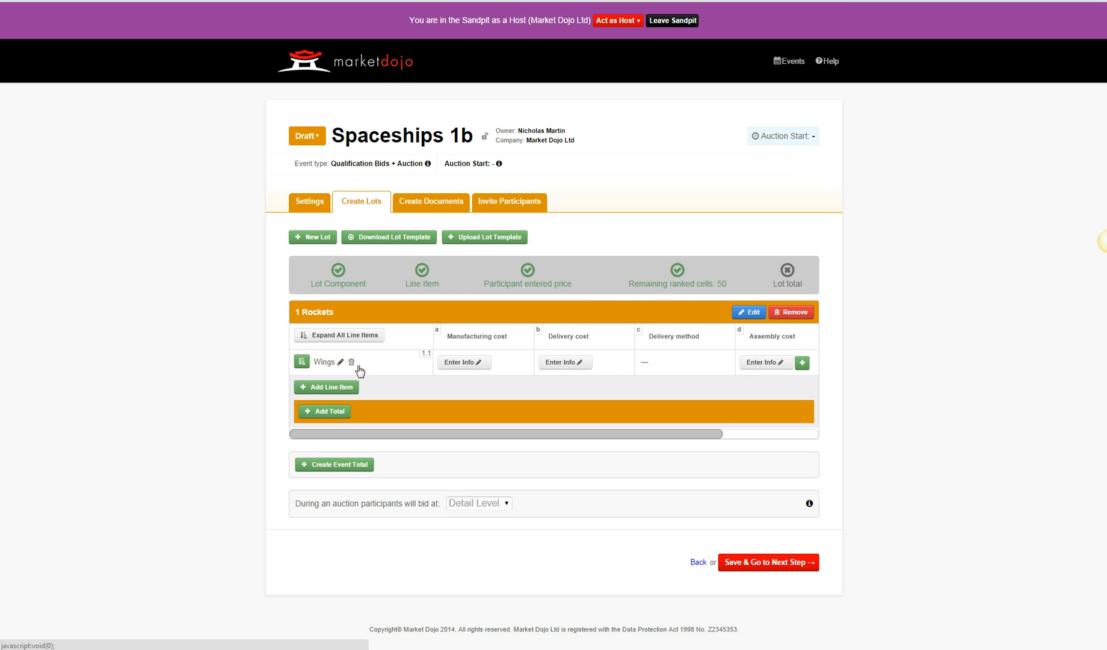
- In the Wings manufacturing cost cell, set the quantity to 2 and the unit of measure to Tonnes
{"action": "left_click", "coordinate": [453, 363]}
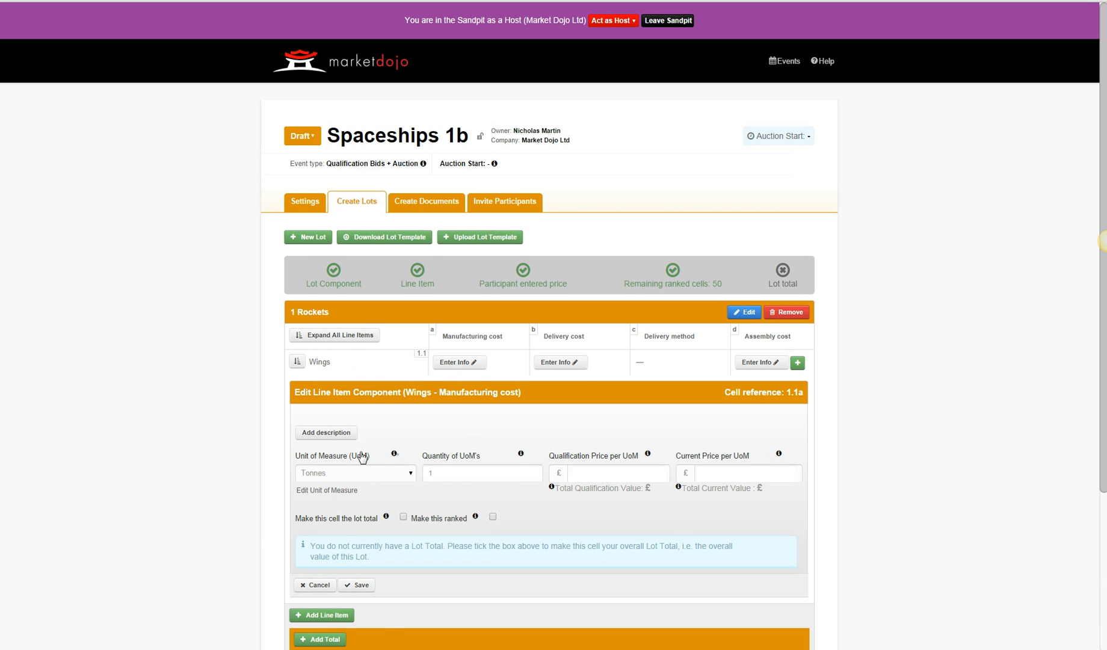
{"action": "scroll", "coordinate": [379, 460], "scroll_direction": "down", "scroll_amount": 2}
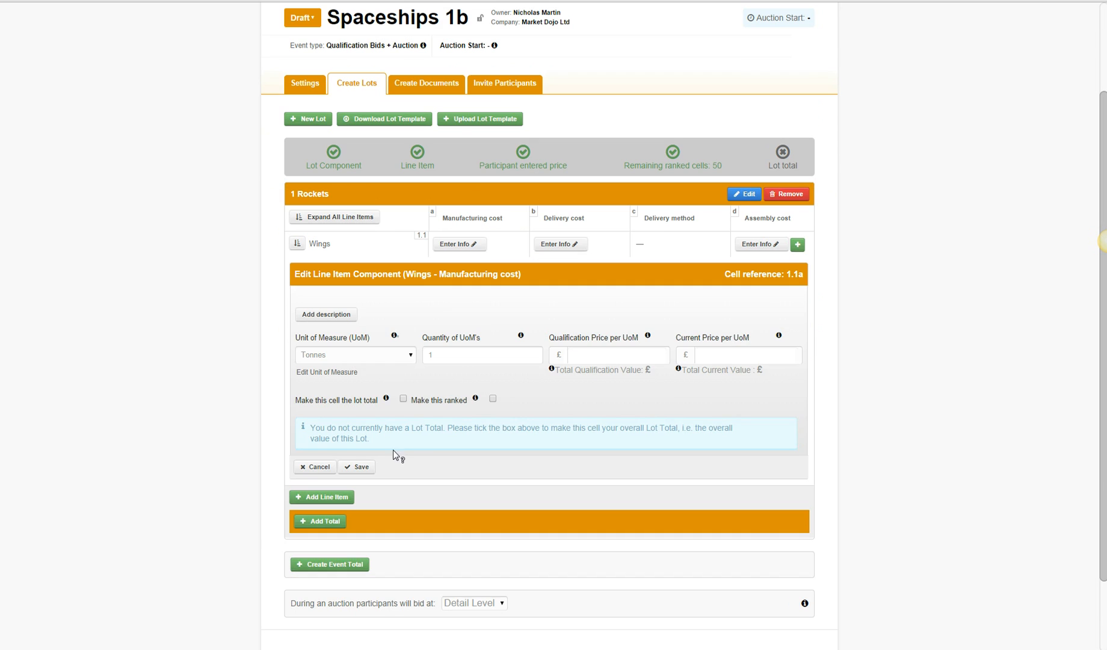
{"action": "left_click", "coordinate": [411, 357]}
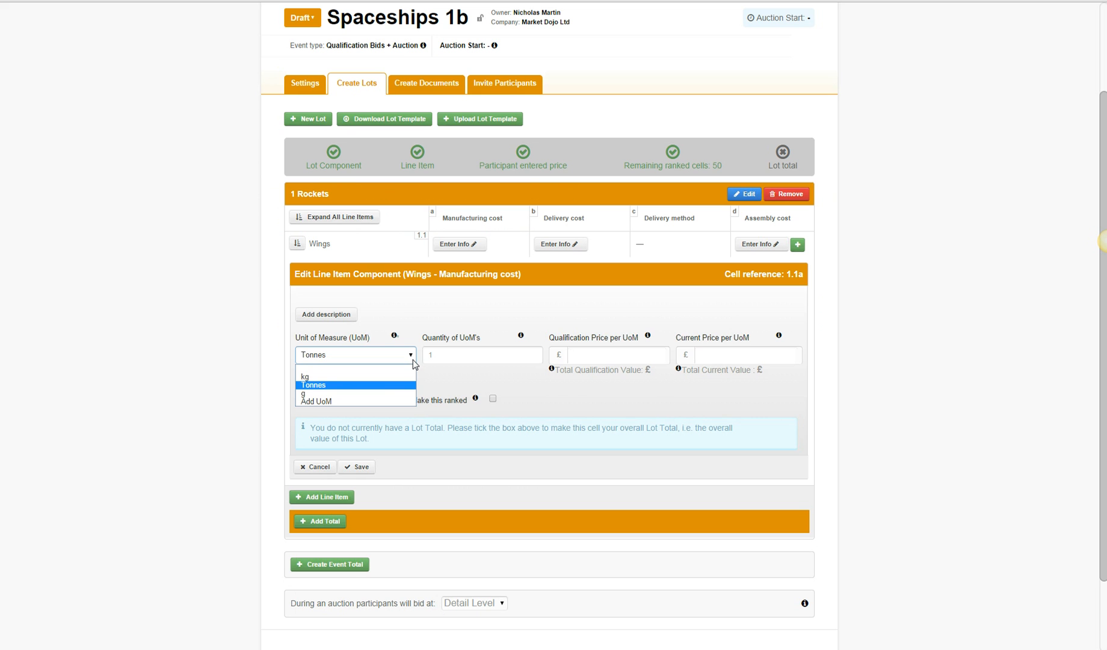
{"action": "left_click", "coordinate": [412, 360]}
{"action": "left_click", "coordinate": [412, 359]}
{"action": "left_click", "coordinate": [394, 378]}
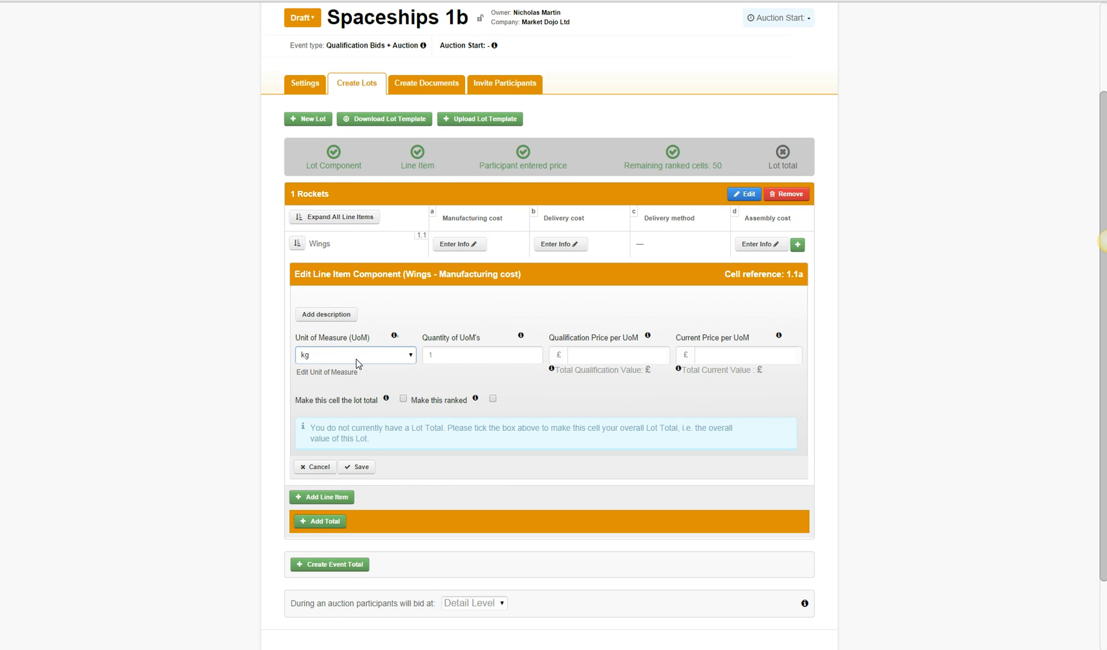
{"action": "key", "text": "Tab"}
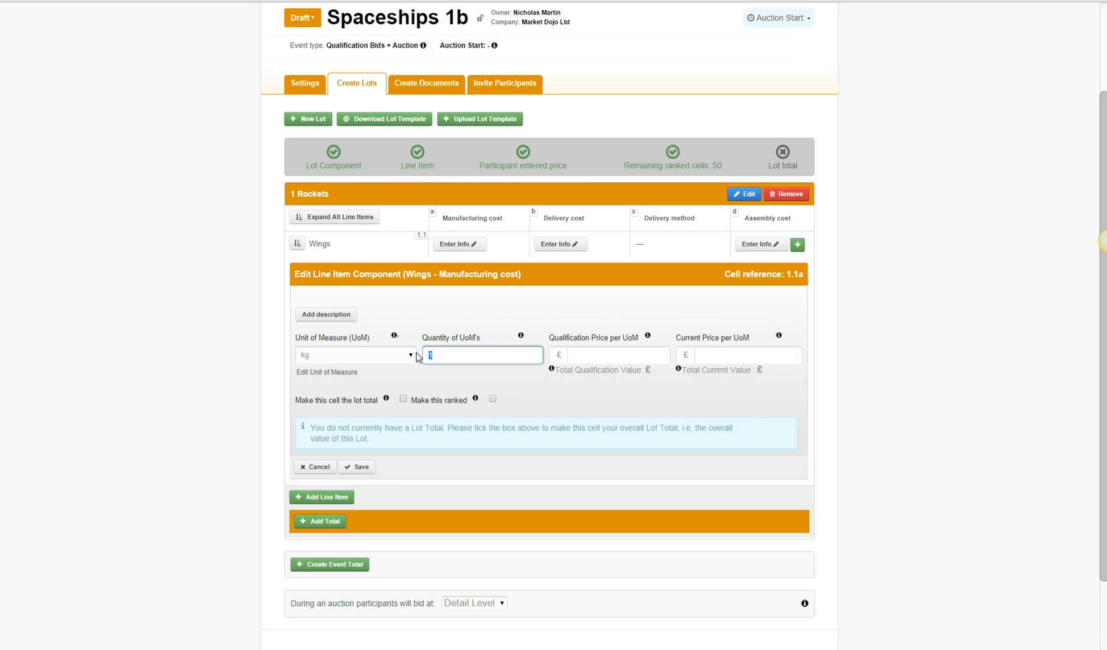
{"action": "type", "text": "2"}
{"action": "left_click", "coordinate": [407, 356]}
{"action": "left_click", "coordinate": [369, 386]}
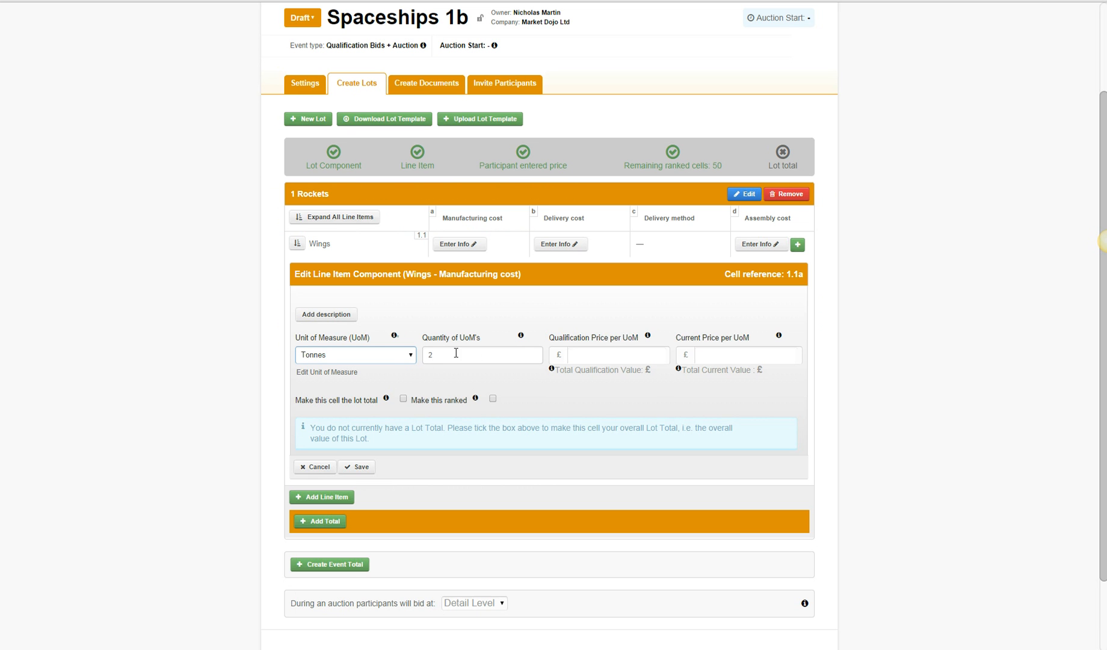
- Set both the qualification price and the current price per unit of the Wings manufacturing cost to £10000
{"action": "left_click", "coordinate": [611, 361]}
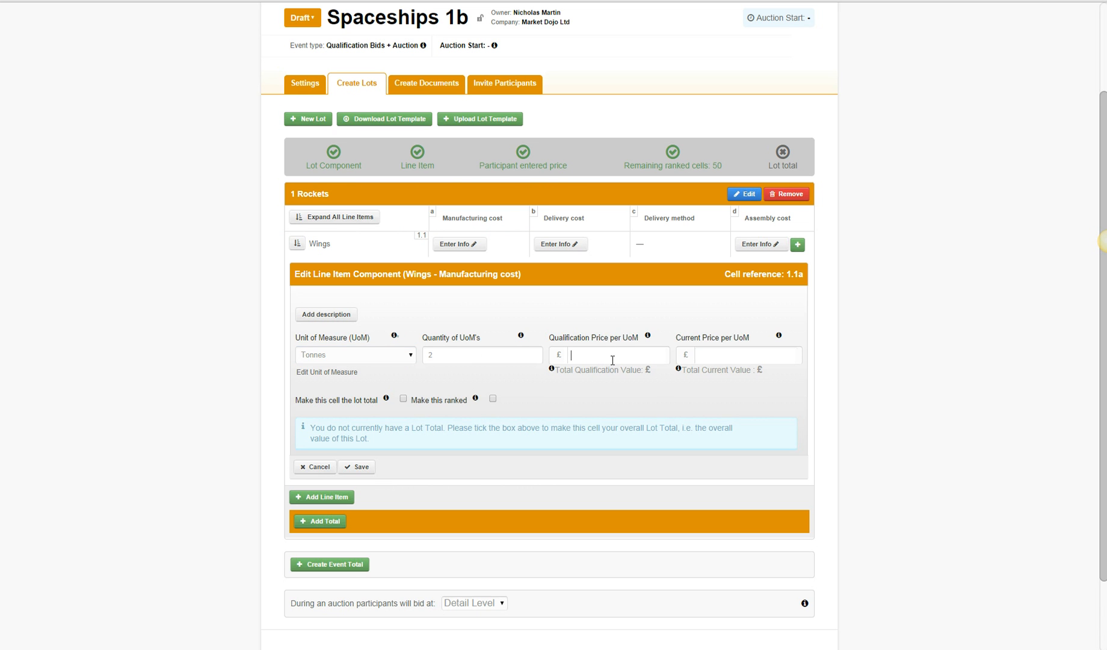
{"action": "type", "text": "10000"}
{"action": "left_click", "coordinate": [721, 357]}
{"action": "type", "text": "10000"}
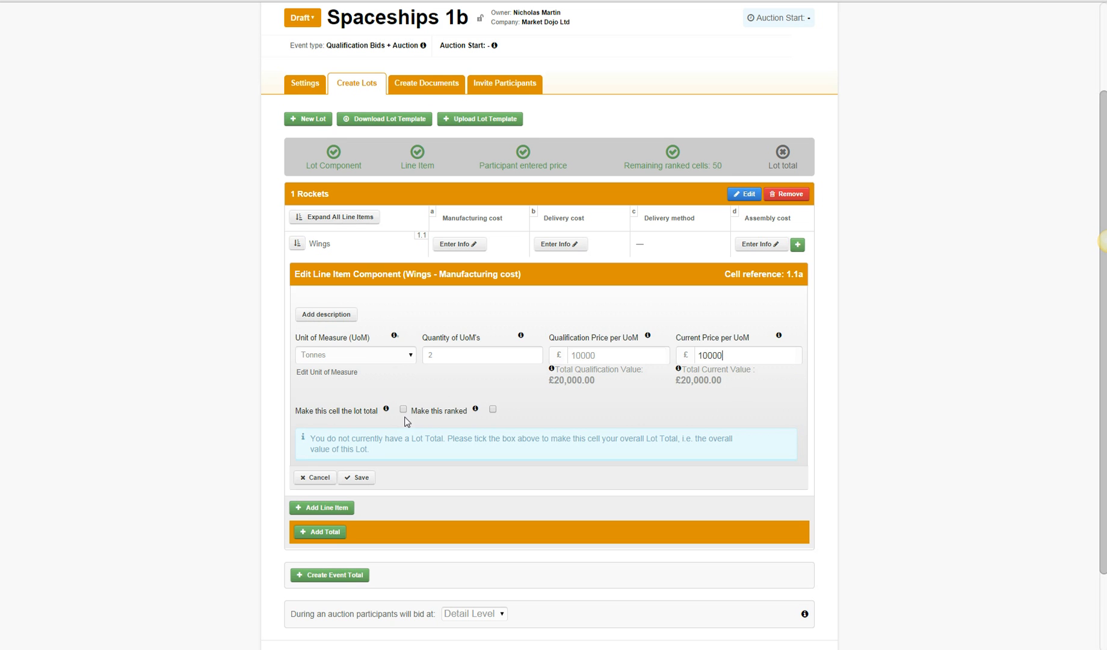
- Make the Wings manufacturing cost cell ranked with its rank visible to participants, and save it
{"action": "left_click", "coordinate": [493, 411]}
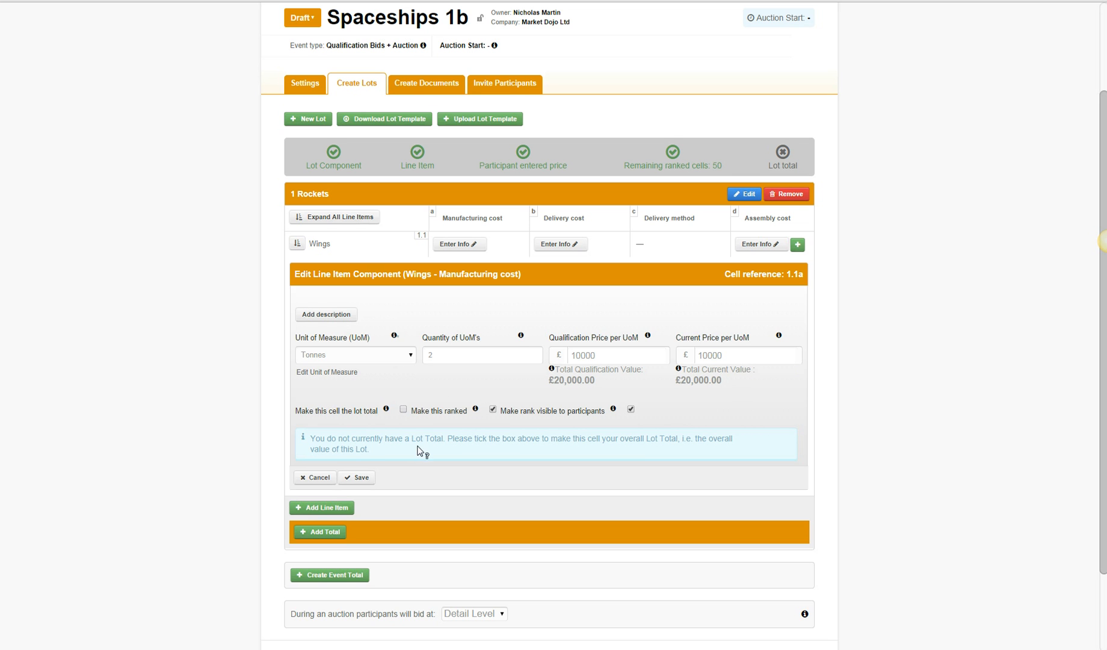
{"action": "left_click", "coordinate": [357, 477]}
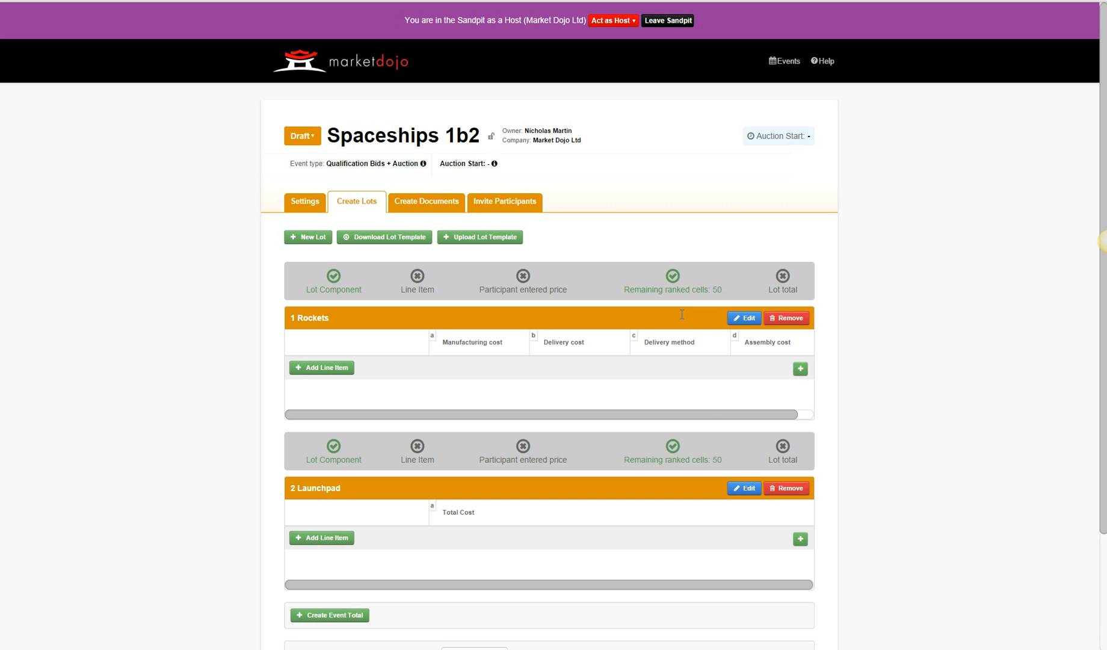
- Switch to Excel and examine the Instructions, Rockets and Launchpad sheets of the blank lot template, plus the filled-in lot_template_Spaceships_1e2.xlsx
{"action": "scroll", "coordinate": [904, 412], "scroll_direction": "down", "scroll_amount": 2}
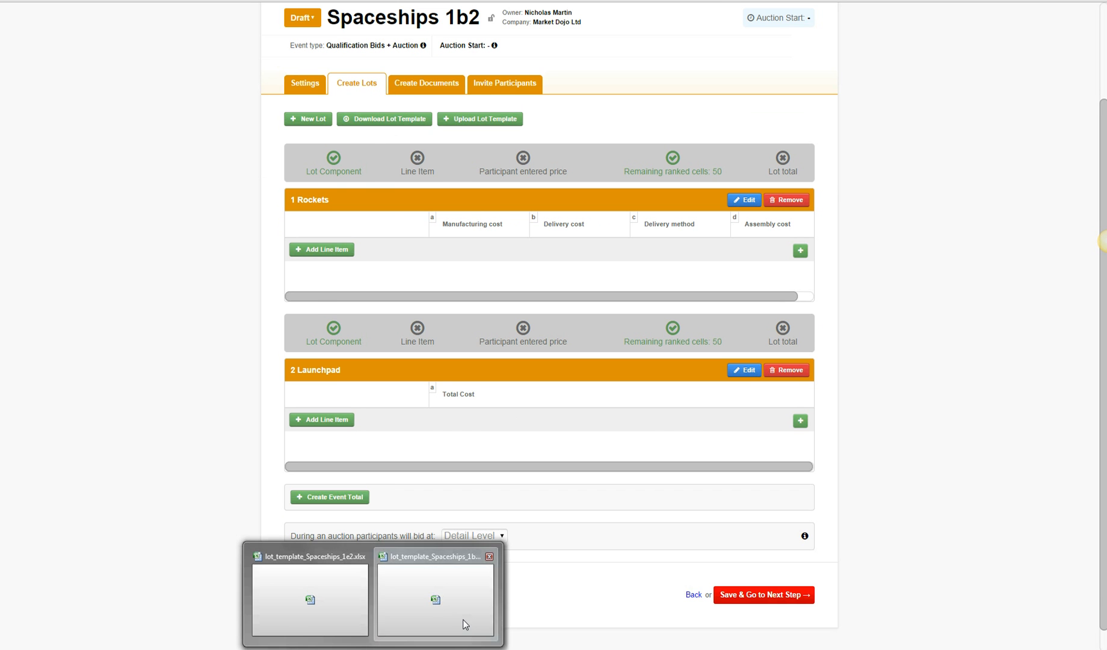
{"action": "left_click", "coordinate": [462, 619]}
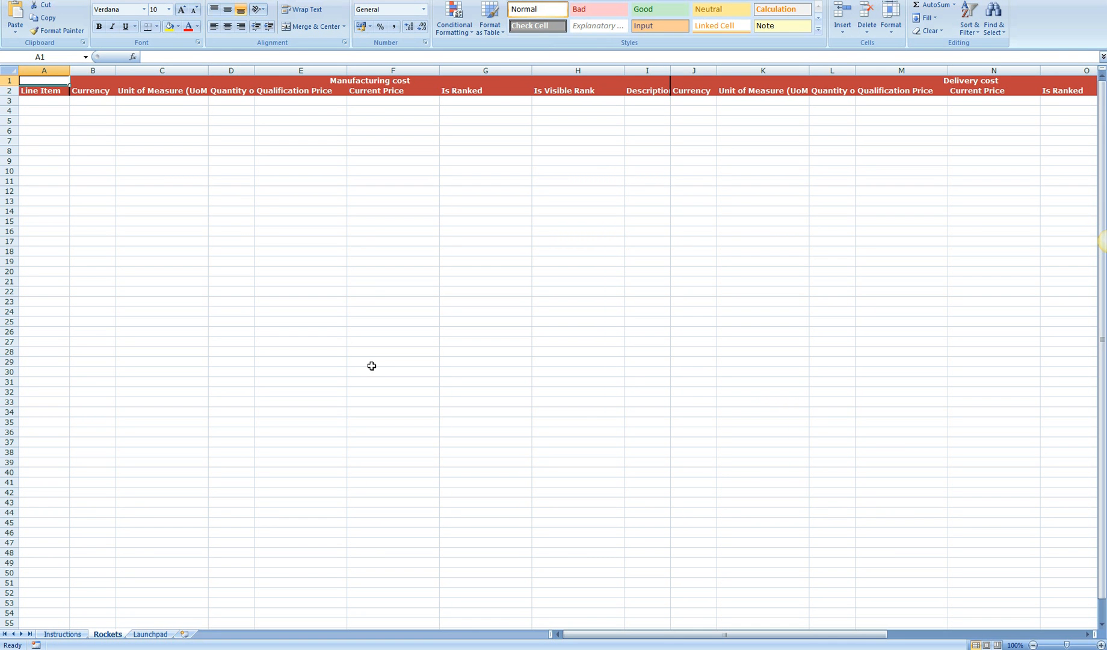
{"action": "left_click", "coordinate": [77, 636]}
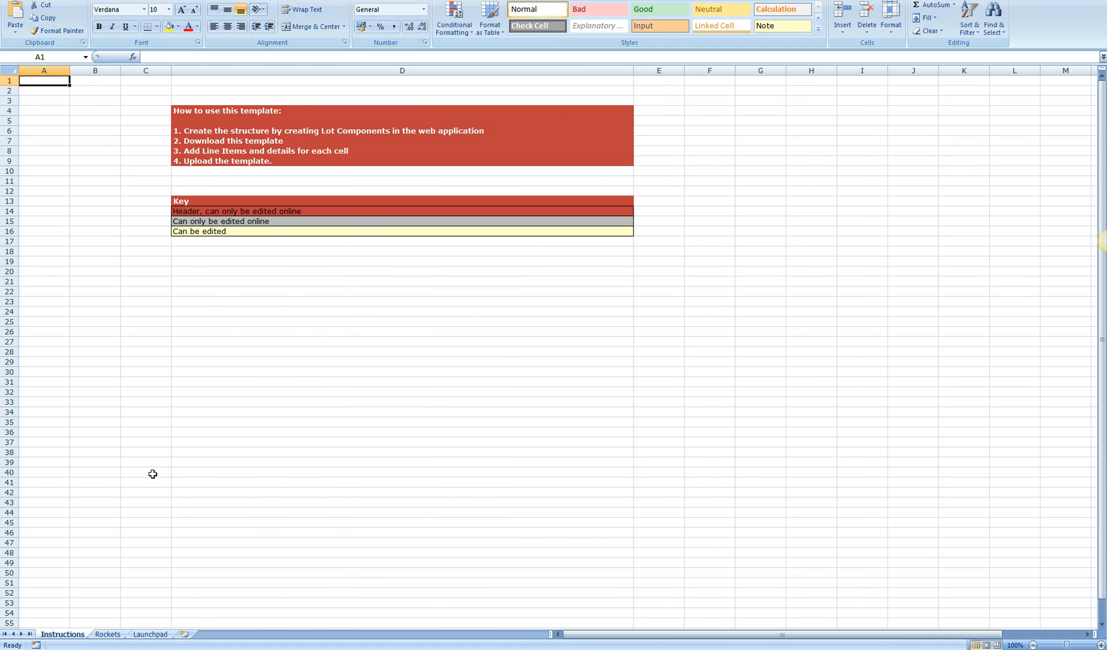
{"action": "left_click", "coordinate": [108, 635]}
{"action": "left_click", "coordinate": [139, 635]}
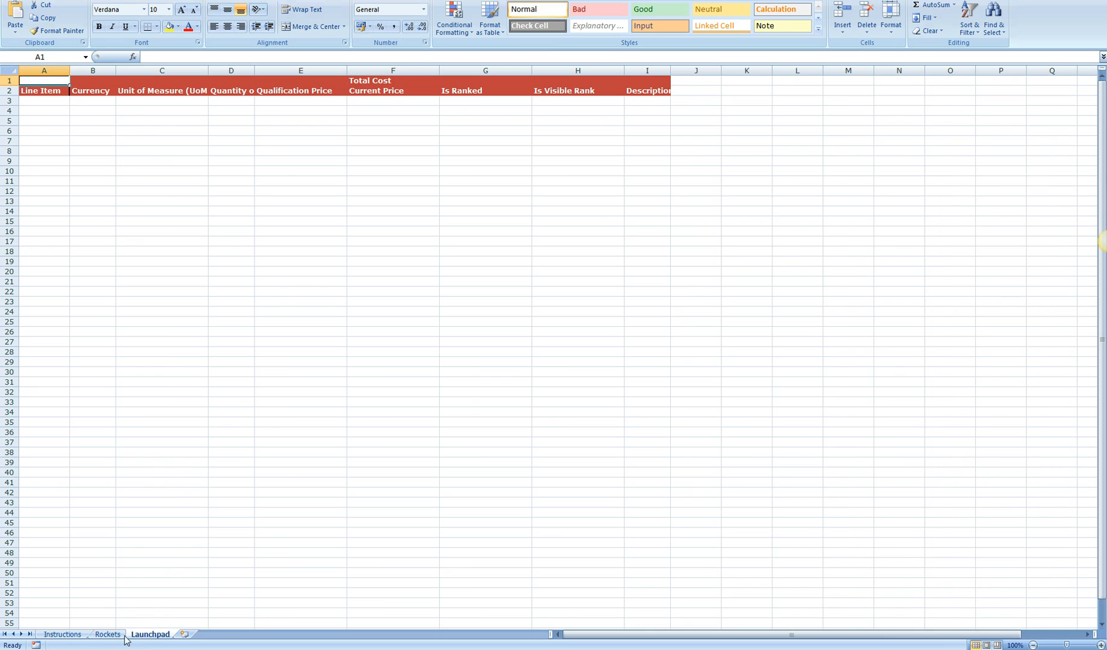
{"action": "left_click", "coordinate": [115, 636]}
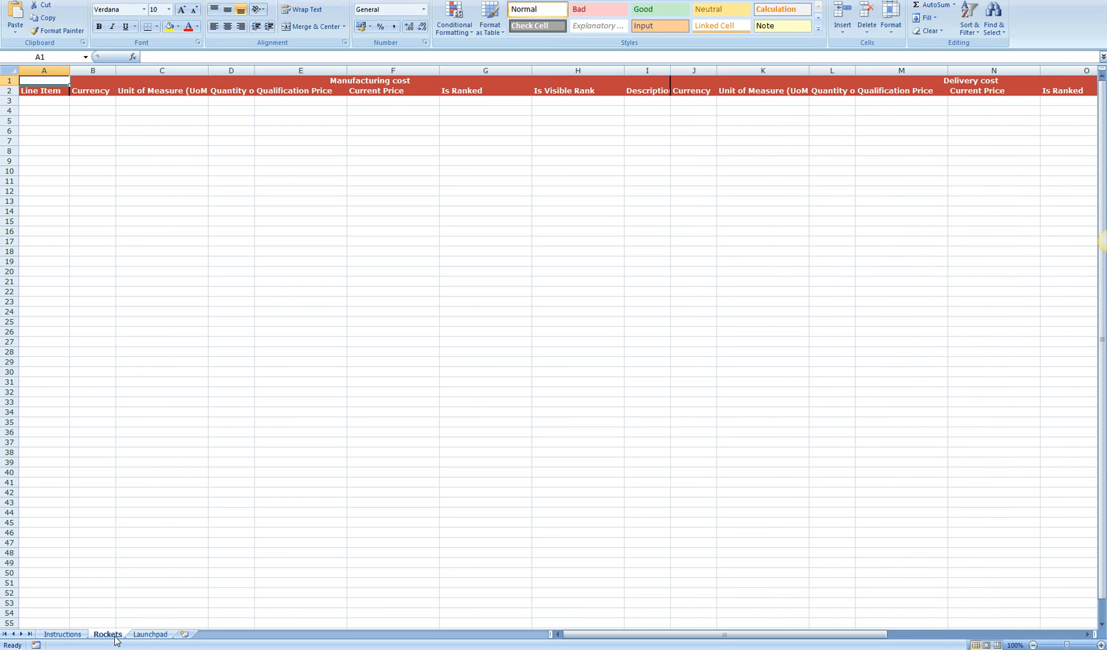
{"action": "left_click", "coordinate": [43, 100]}
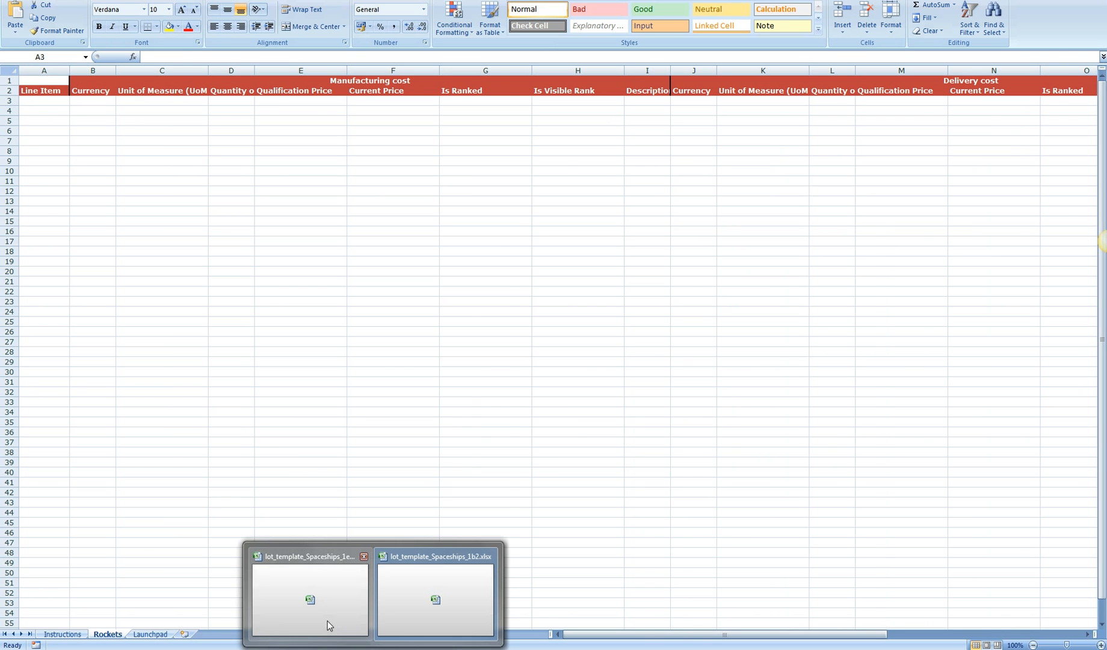
{"action": "left_click", "coordinate": [328, 623]}
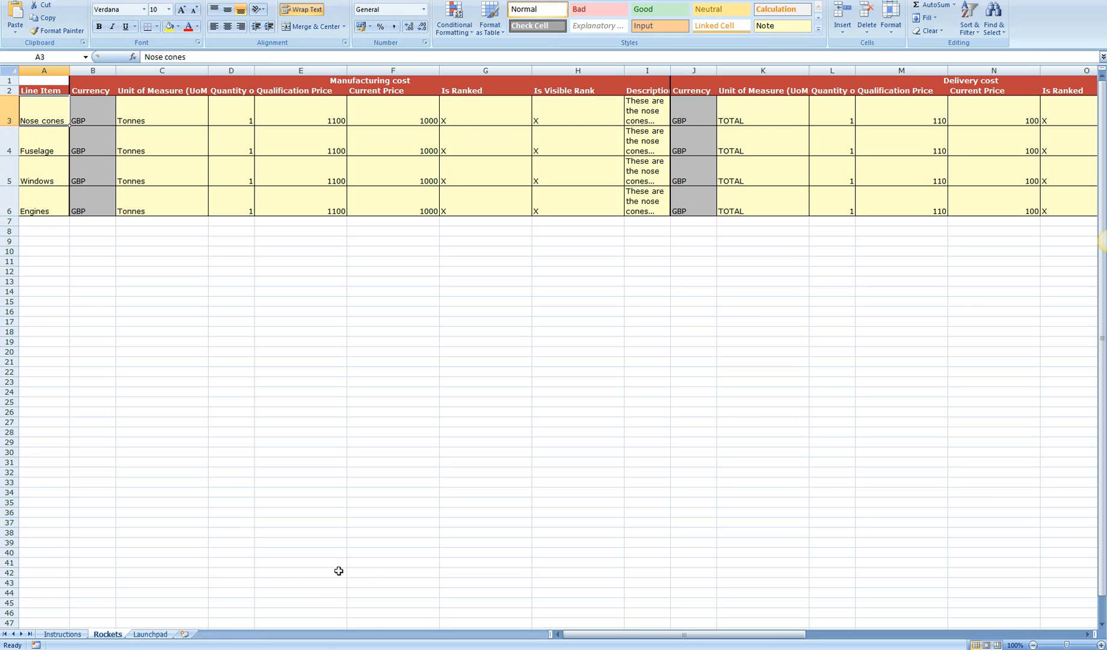
- Switch back to the Spaceships 1b2 event in Chrome and upload lot_template_Spaceships_1e2.xlsx as its lot template
{"action": "mouse_move", "coordinate": [301, 649]}
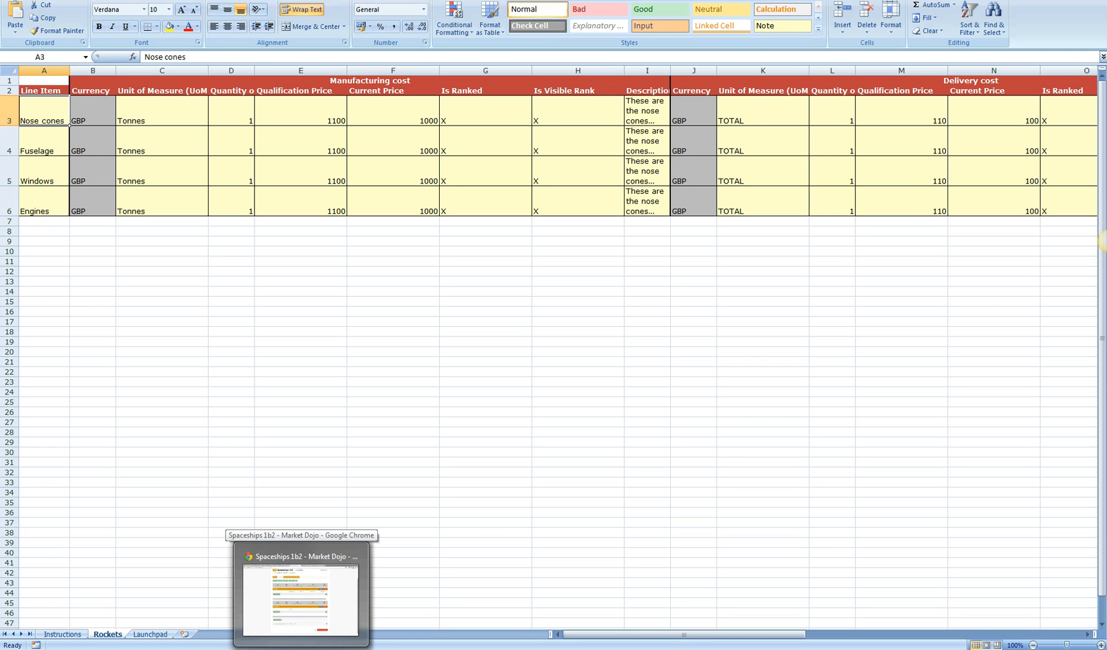
{"action": "left_click", "coordinate": [300, 601]}
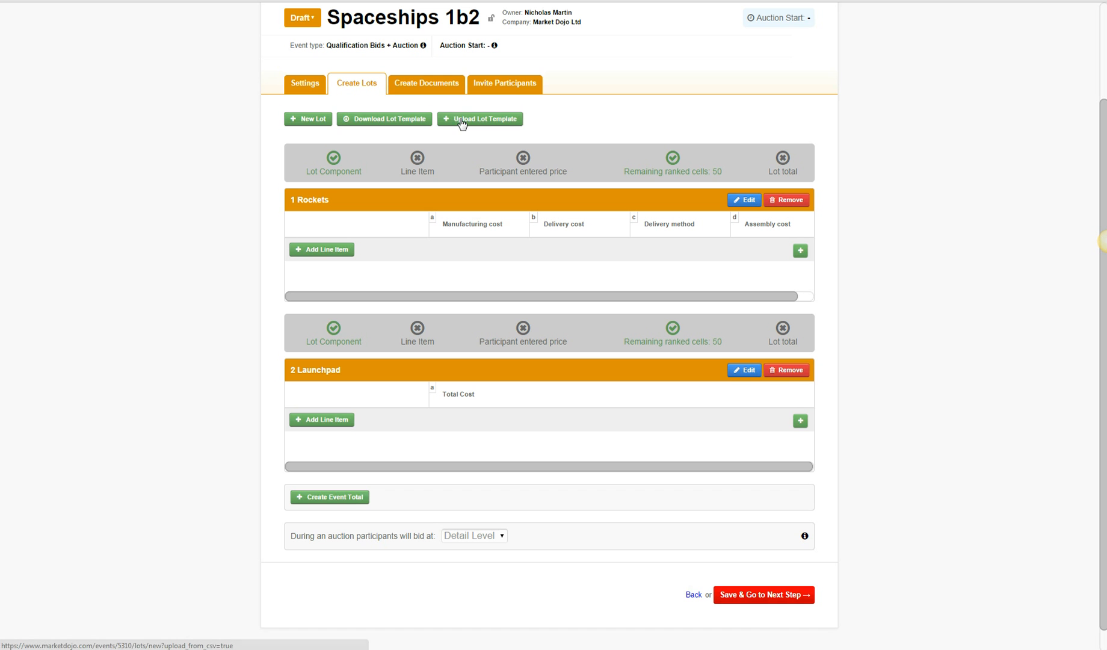
{"action": "left_click", "coordinate": [462, 122]}
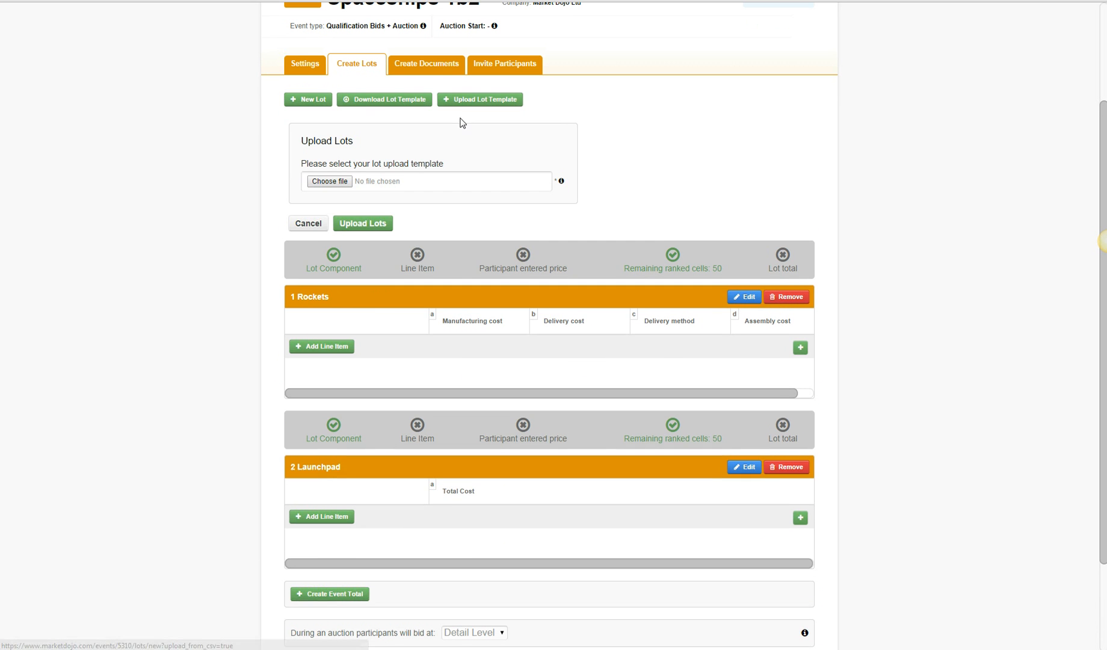
{"action": "left_click", "coordinate": [328, 180]}
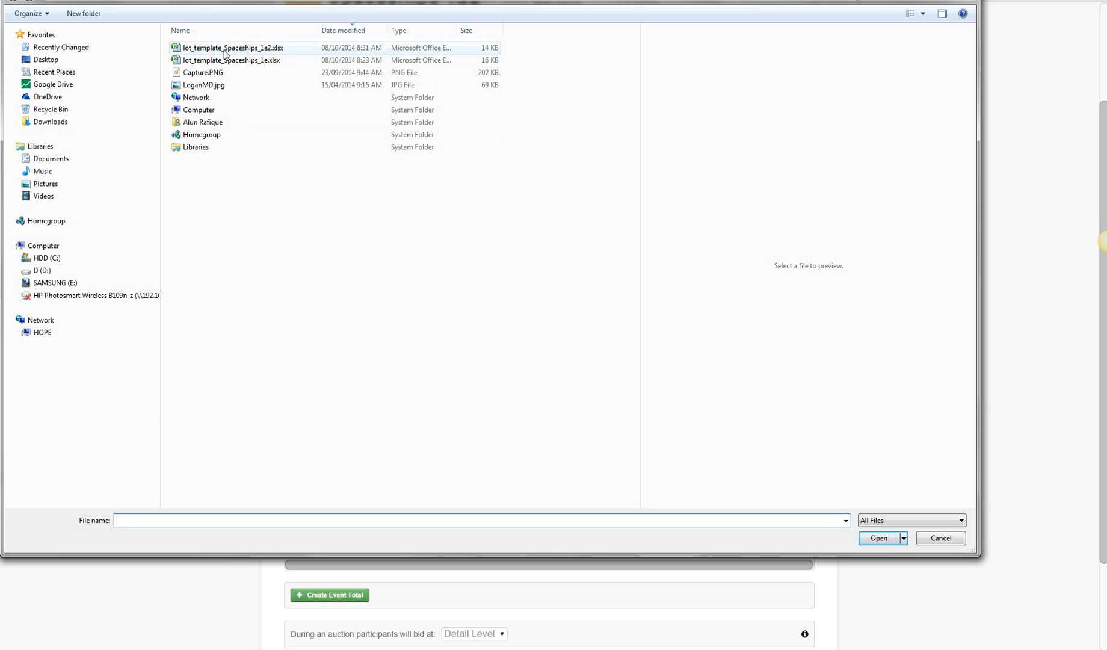
{"action": "double_click", "coordinate": [225, 54]}
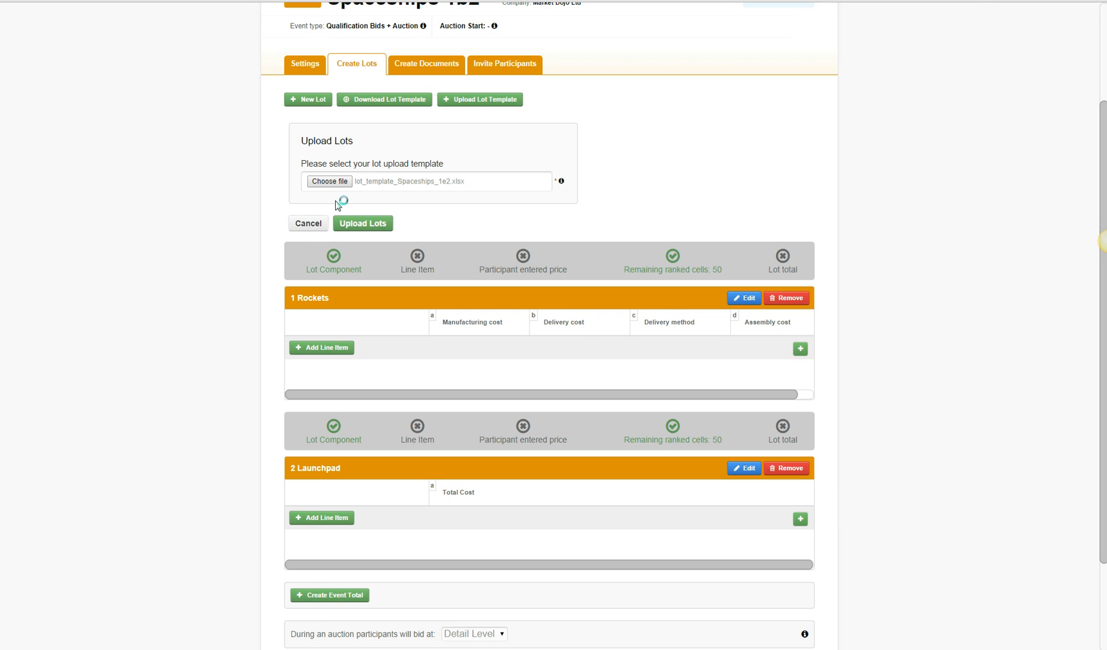
{"action": "left_click", "coordinate": [356, 223]}
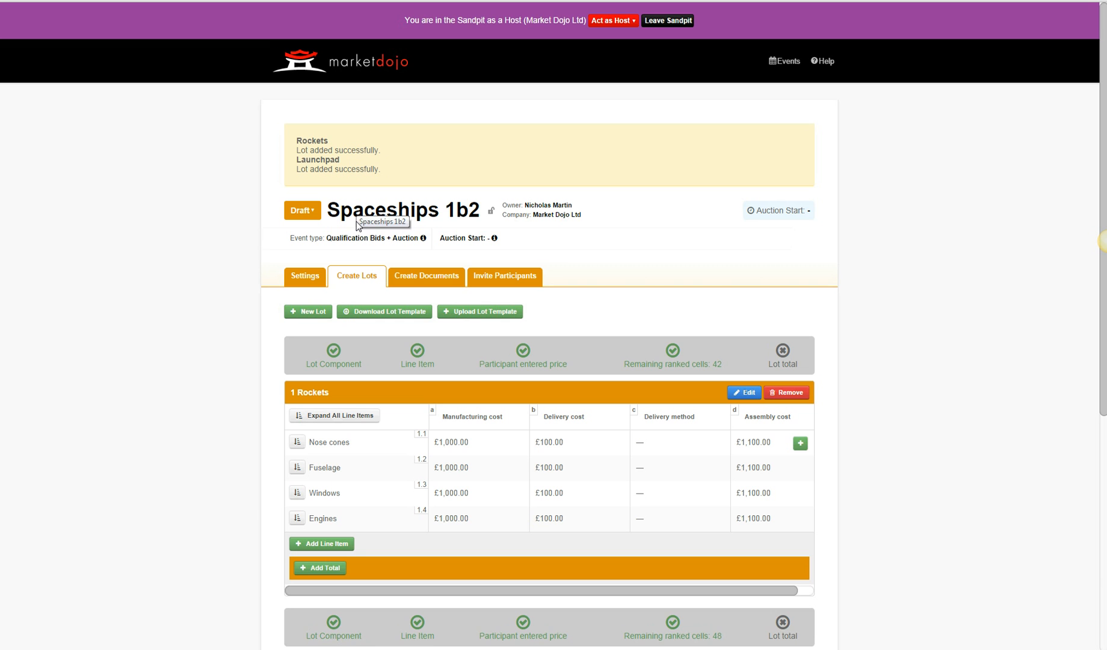
- Add a total column named Total to the Rockets lot and save it
{"action": "scroll", "coordinate": [463, 229], "scroll_direction": "down", "scroll_amount": 1}
{"action": "scroll", "coordinate": [467, 226], "scroll_direction": "down", "scroll_amount": 2}
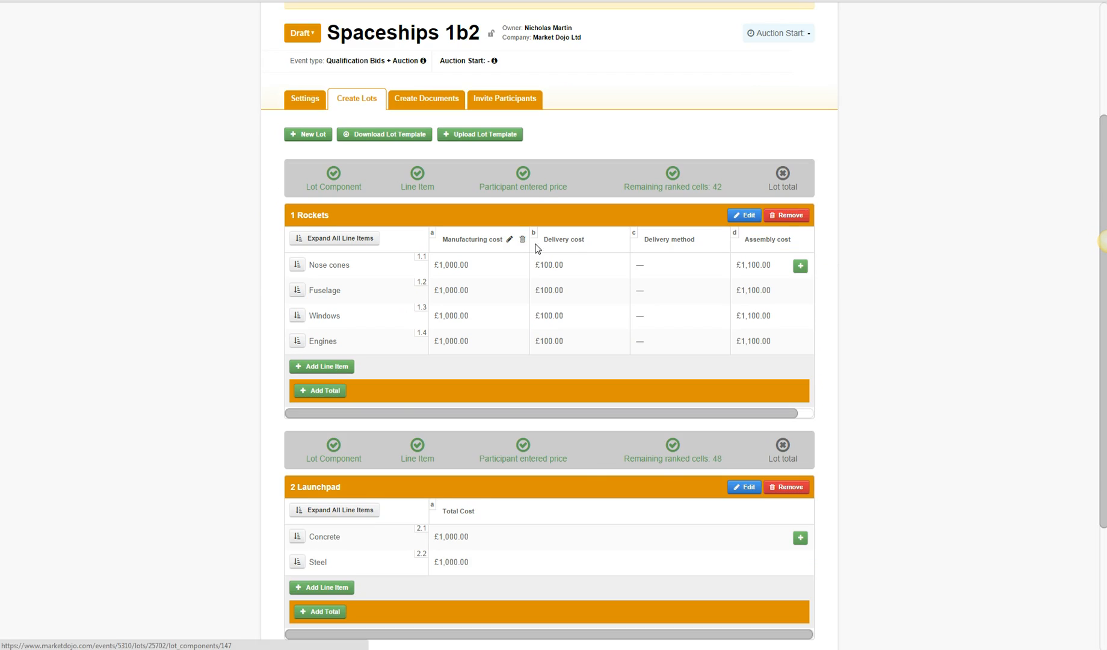
{"action": "scroll", "coordinate": [533, 247], "scroll_direction": "down", "scroll_amount": 2}
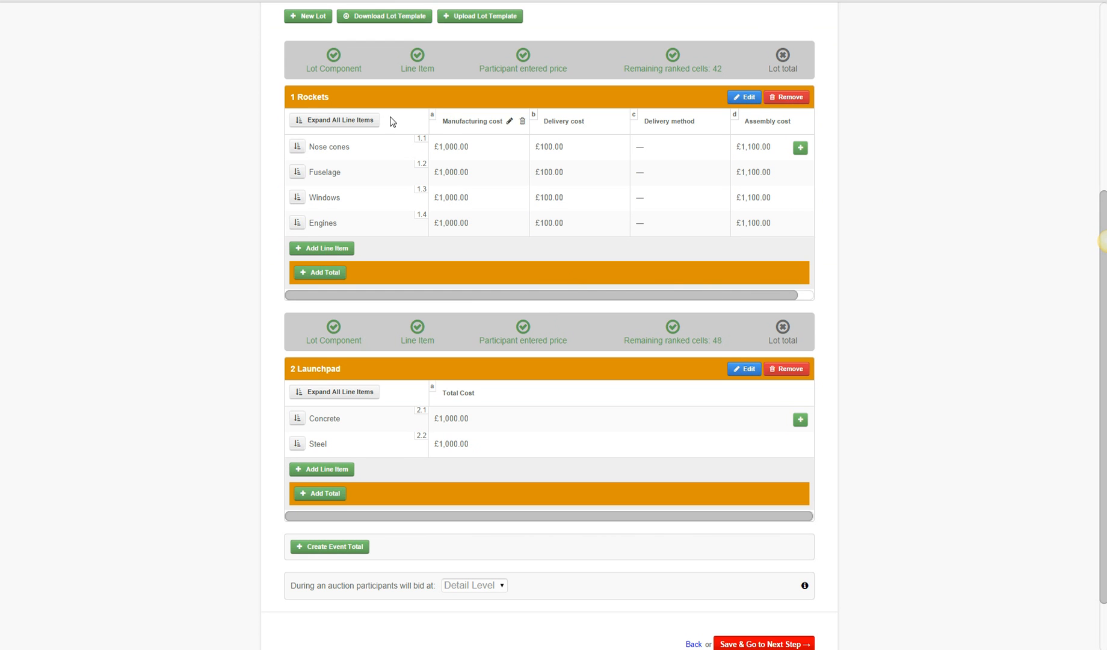
{"action": "left_click", "coordinate": [800, 149]}
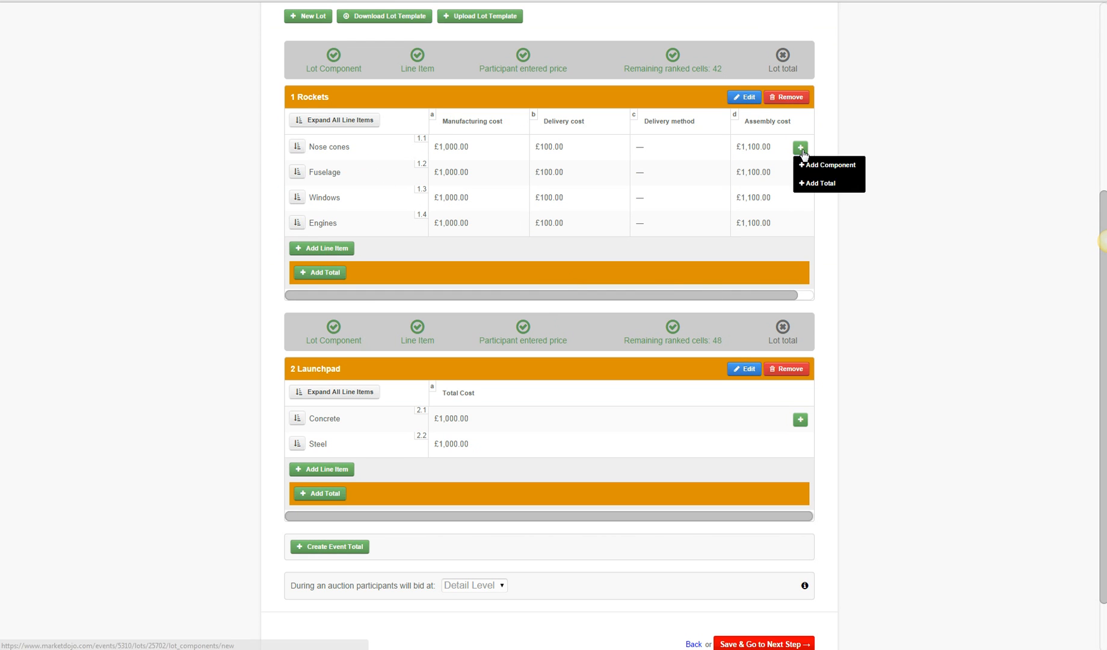
{"action": "left_click_drag", "start_coordinate": [803, 151], "coordinate": [895, 158]}
{"action": "mouse_move", "coordinate": [800, 150]}
{"action": "left_click", "coordinate": [810, 186]}
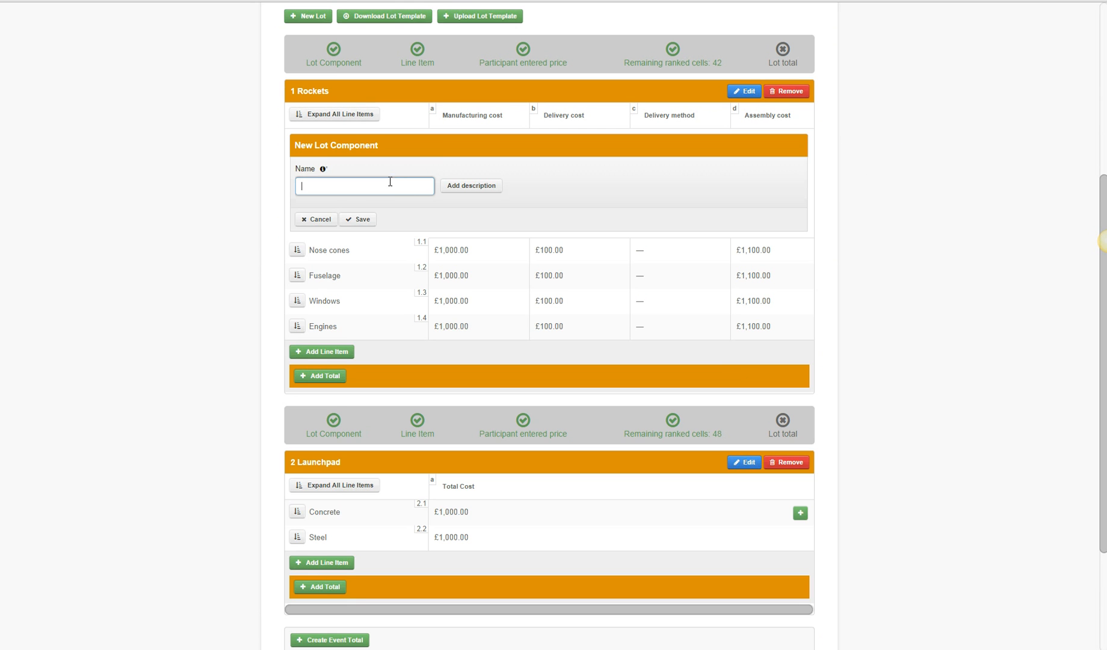
{"action": "type", "text": "Total"}
{"action": "left_click", "coordinate": [361, 220]}
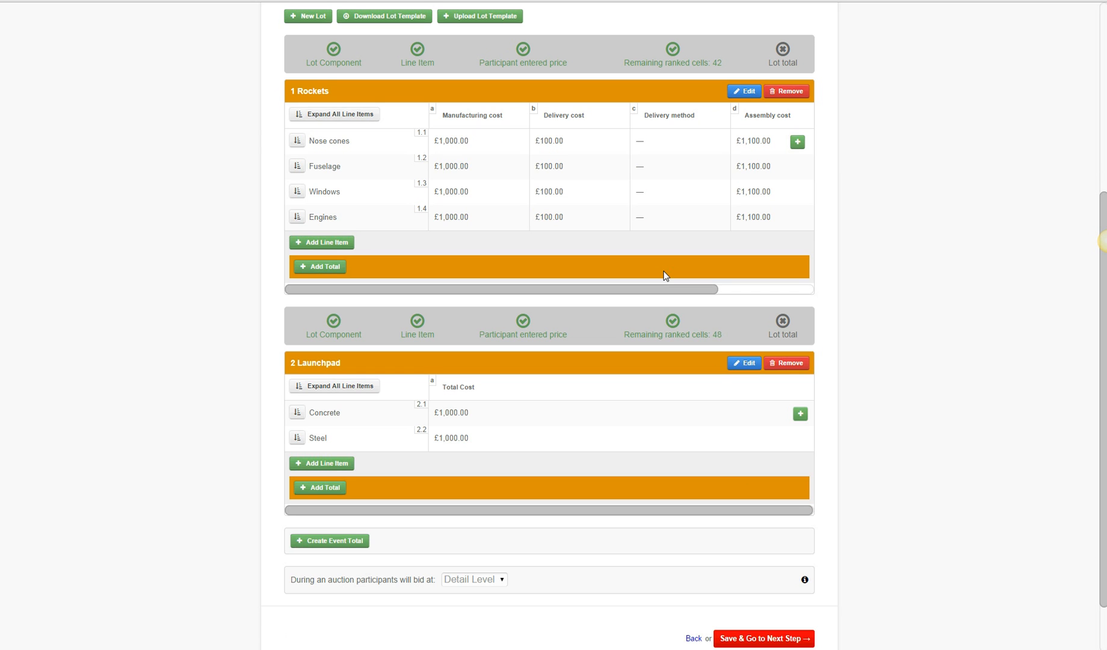
- Review the formula and ranking option of the Nose cones Total cell, leaving it without saving changes
{"action": "left_click_drag", "start_coordinate": [654, 291], "coordinate": [800, 293]}
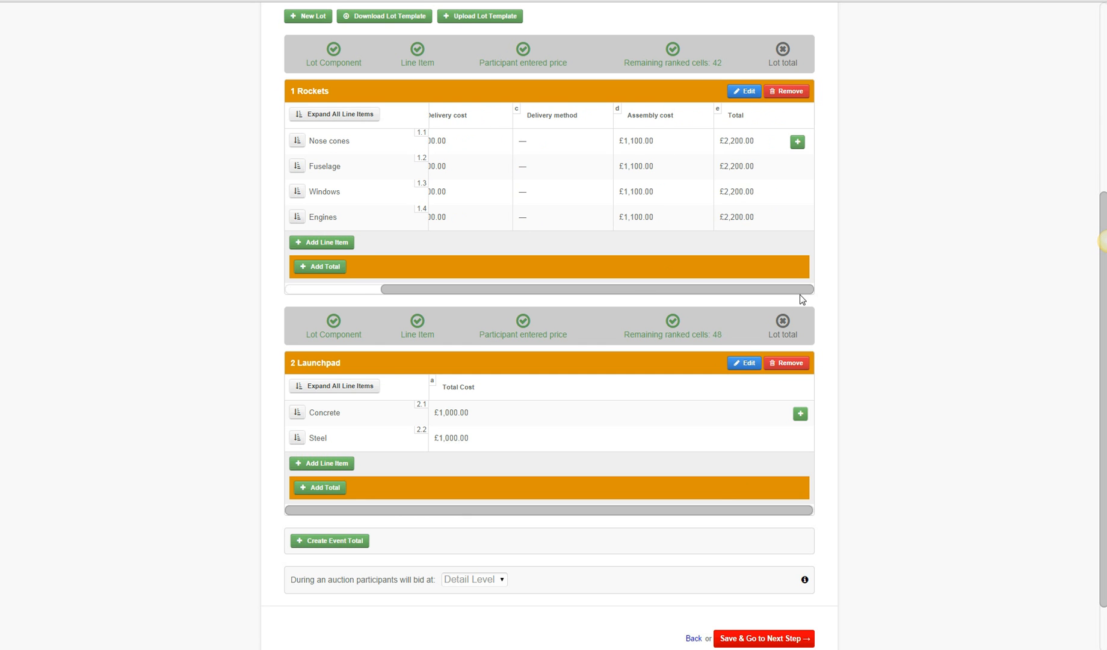
{"action": "left_click", "coordinate": [747, 142]}
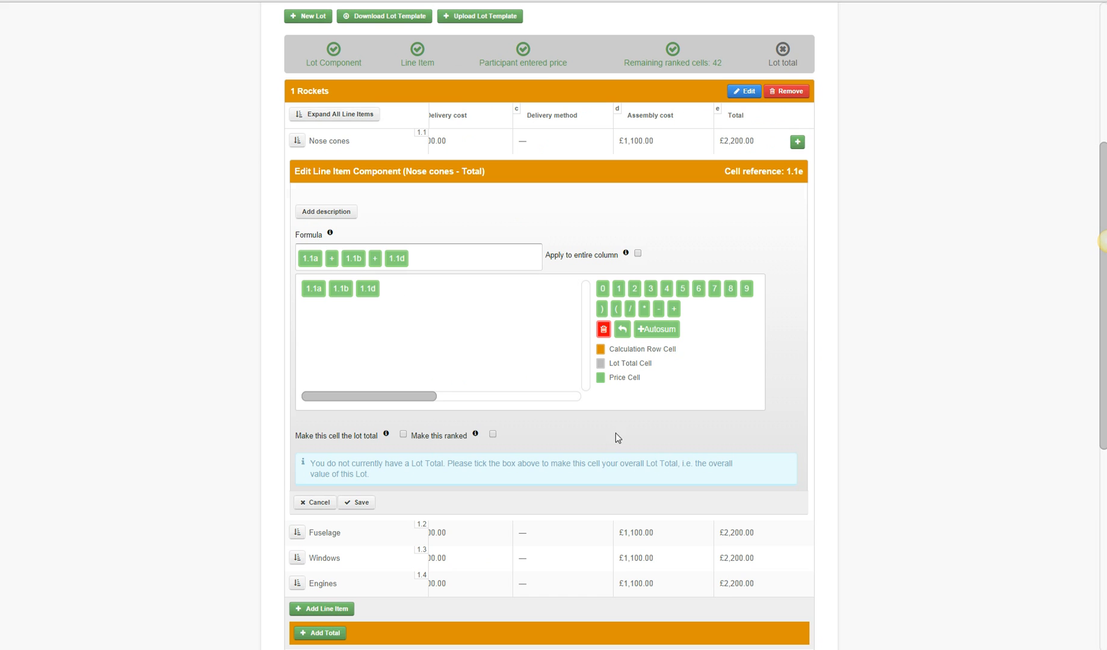
{"action": "left_click", "coordinate": [493, 435]}
{"action": "left_click", "coordinate": [494, 434]}
{"action": "left_click", "coordinate": [325, 504]}
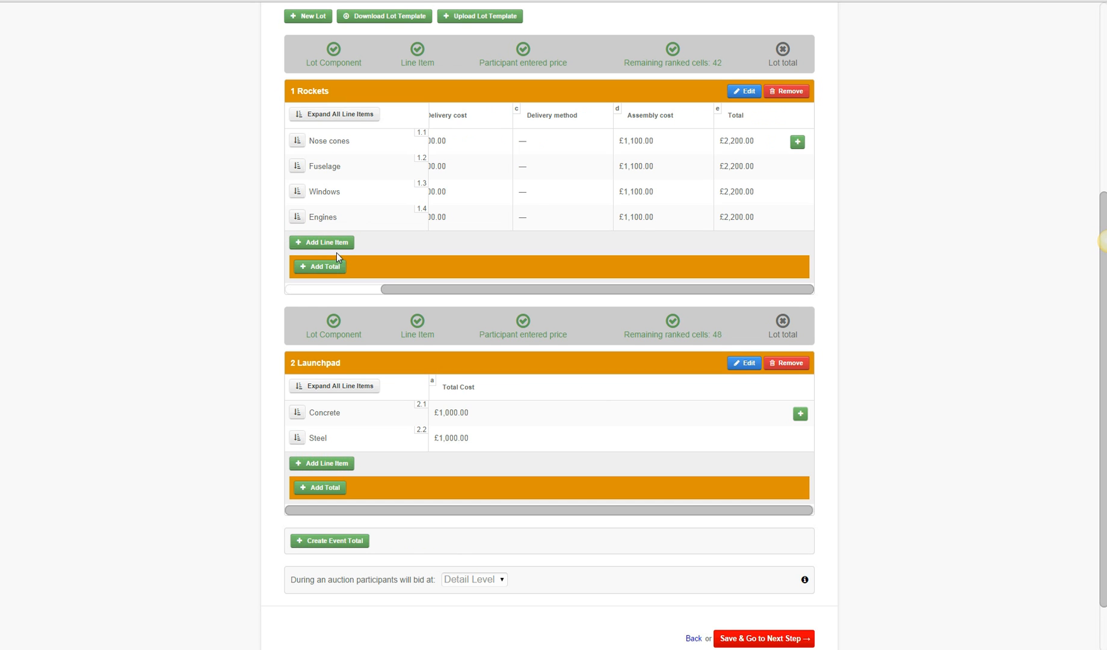
- Add a total row named Total beneath the Rockets line items and briefly expand its details for review
{"action": "left_click", "coordinate": [323, 268]}
{"action": "type", "text": "Total"}
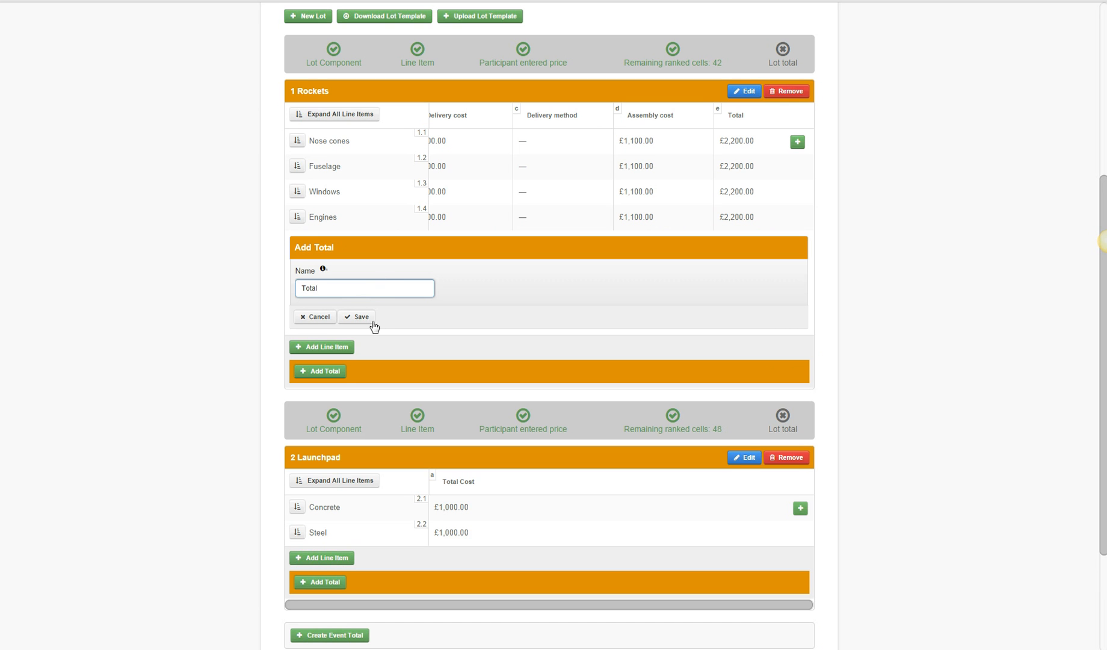
{"action": "left_click", "coordinate": [363, 317]}
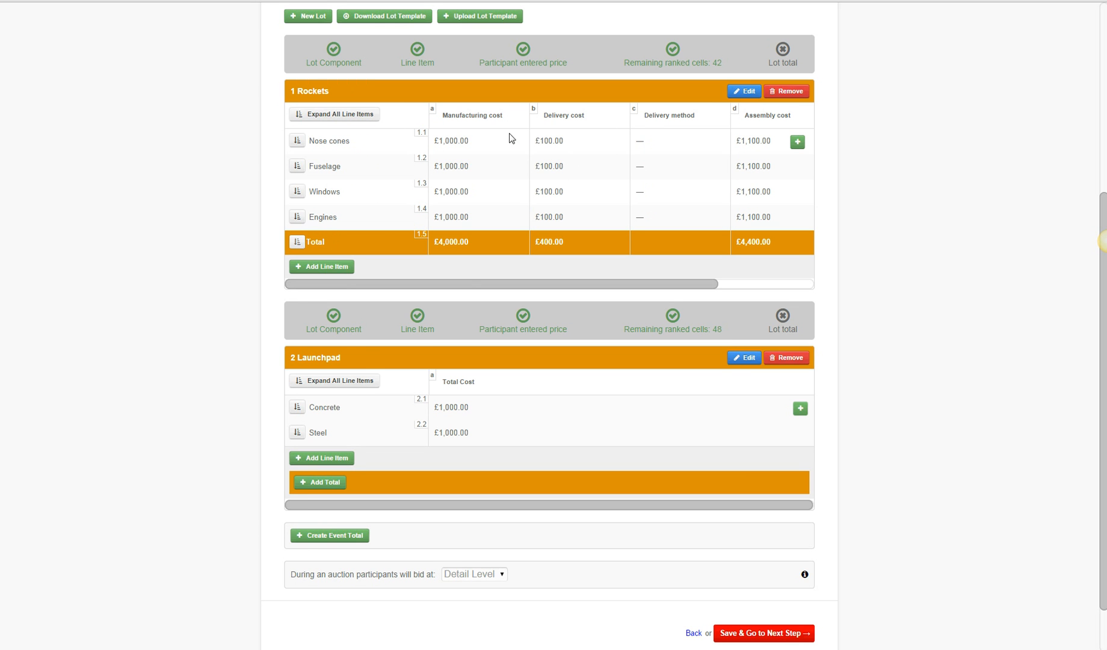
{"action": "left_click", "coordinate": [297, 242]}
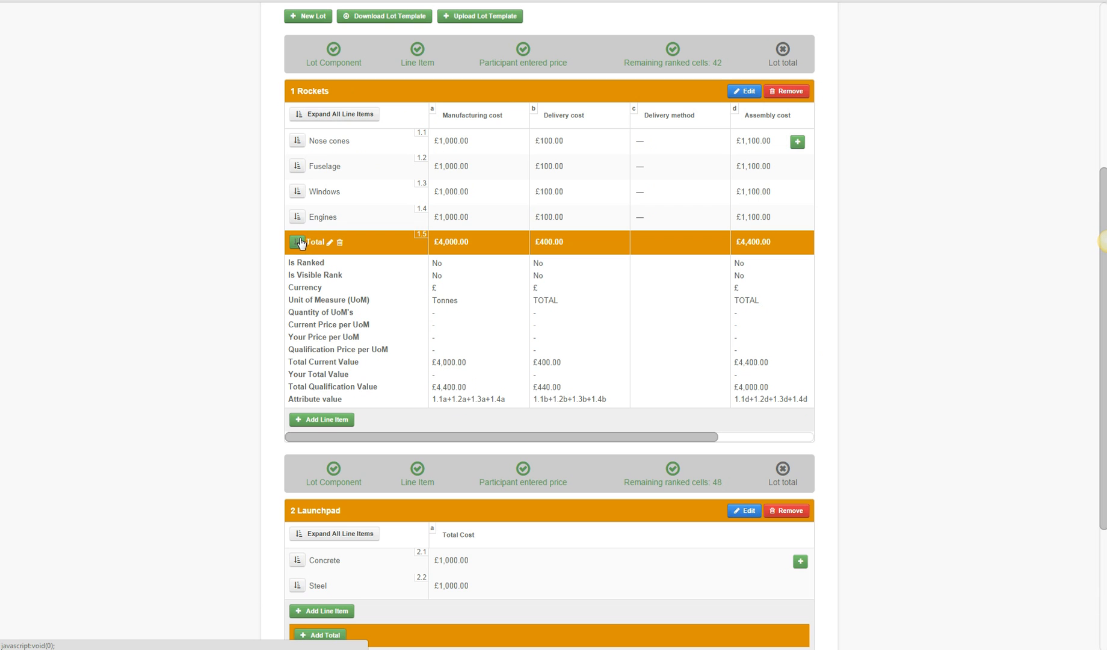
{"action": "left_click", "coordinate": [298, 241]}
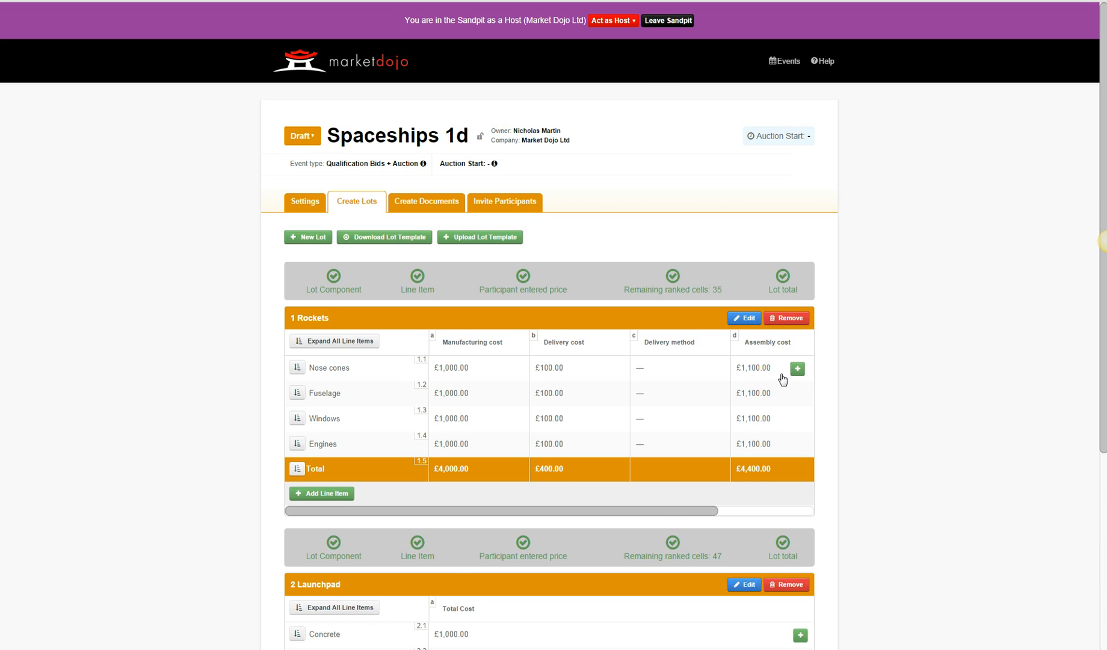
- Create an event total named "Event total" in the Spaceships 1d event
{"action": "scroll", "coordinate": [860, 379], "scroll_direction": "down", "scroll_amount": 2}
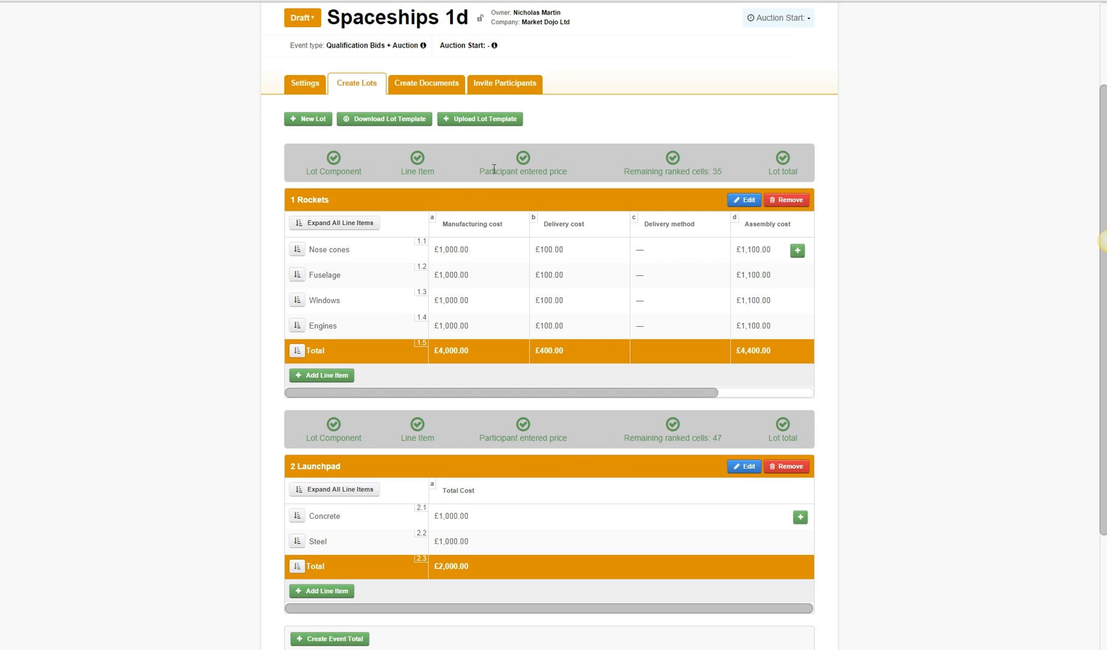
{"action": "scroll", "coordinate": [869, 415], "scroll_direction": "down", "scroll_amount": 3}
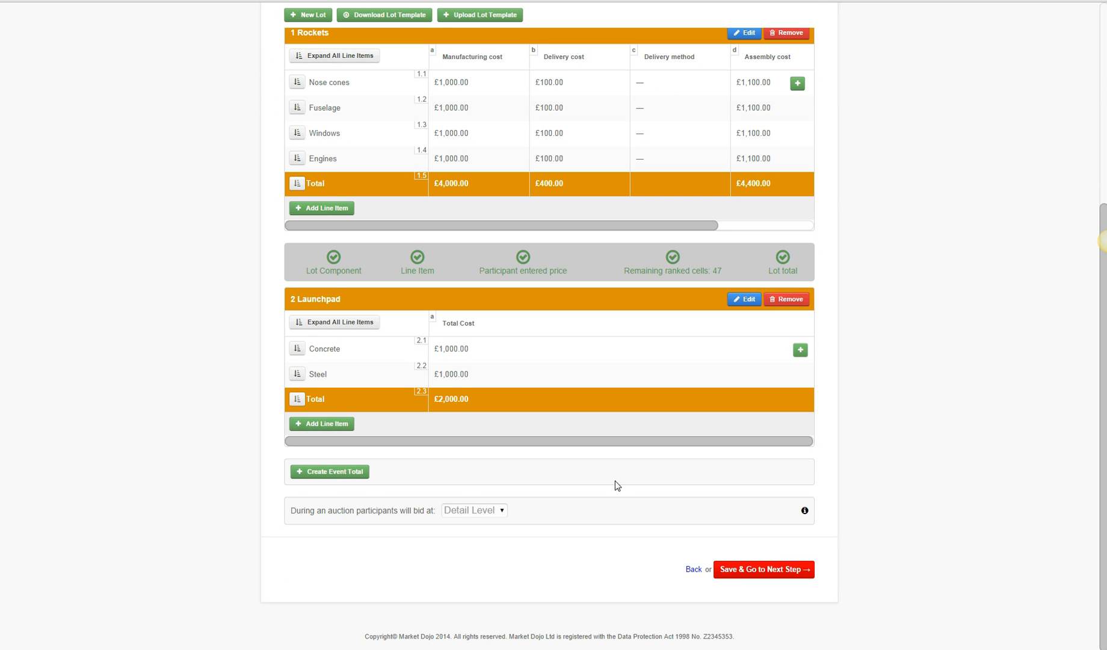
{"action": "left_click", "coordinate": [358, 473]}
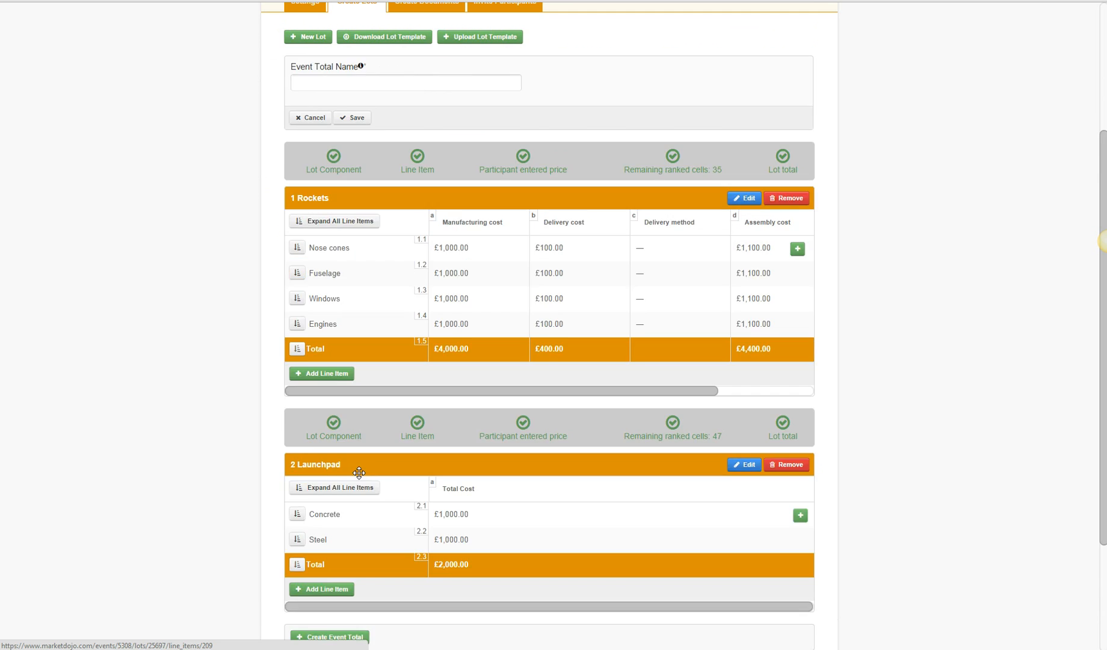
{"action": "scroll", "coordinate": [845, 415], "scroll_direction": "down", "scroll_amount": 3}
{"action": "scroll", "coordinate": [782, 382], "scroll_direction": "up", "scroll_amount": 3}
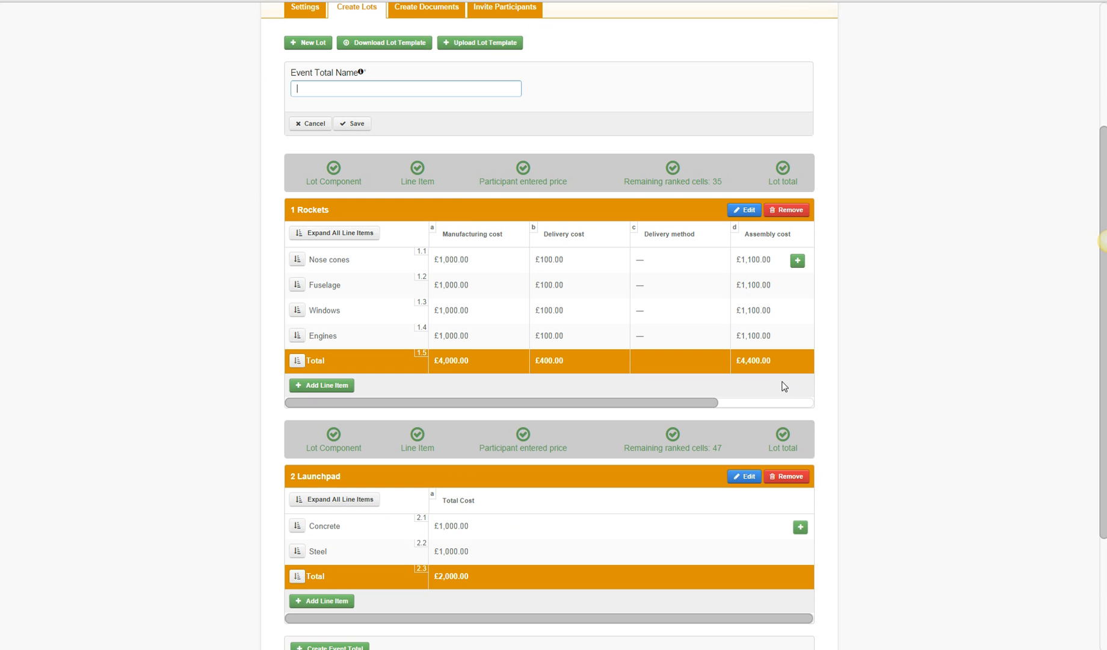
{"action": "type", "text": "Event total"}
{"action": "left_click", "coordinate": [350, 124]}
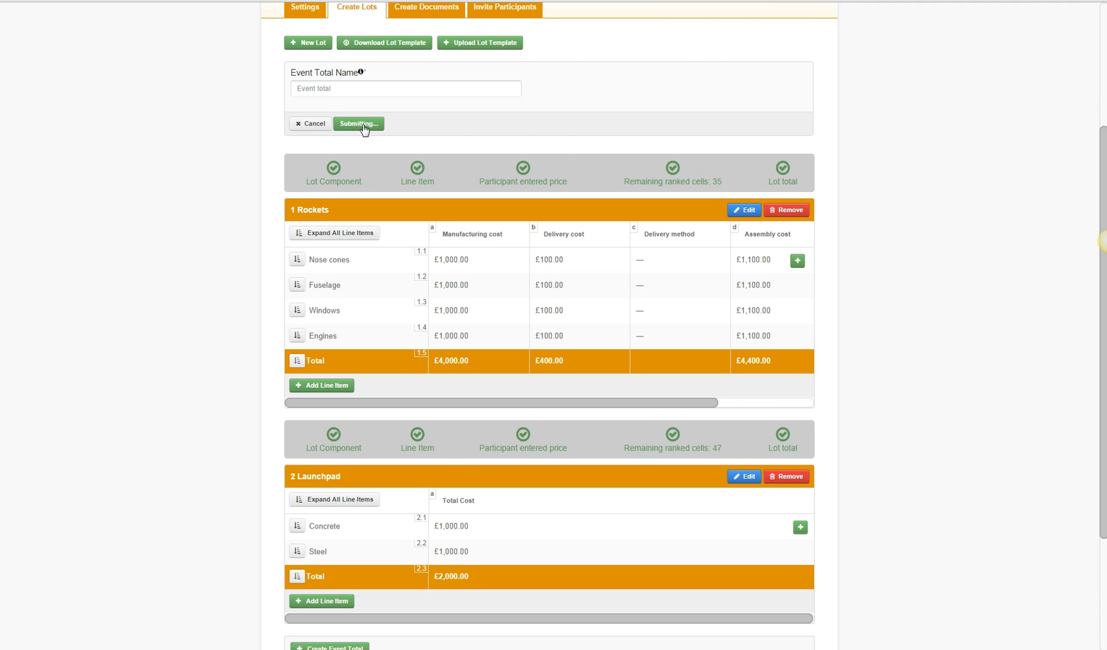
- Add a component named Total to the Event total lot and save it
{"action": "scroll", "coordinate": [907, 341], "scroll_direction": "down", "scroll_amount": 2}
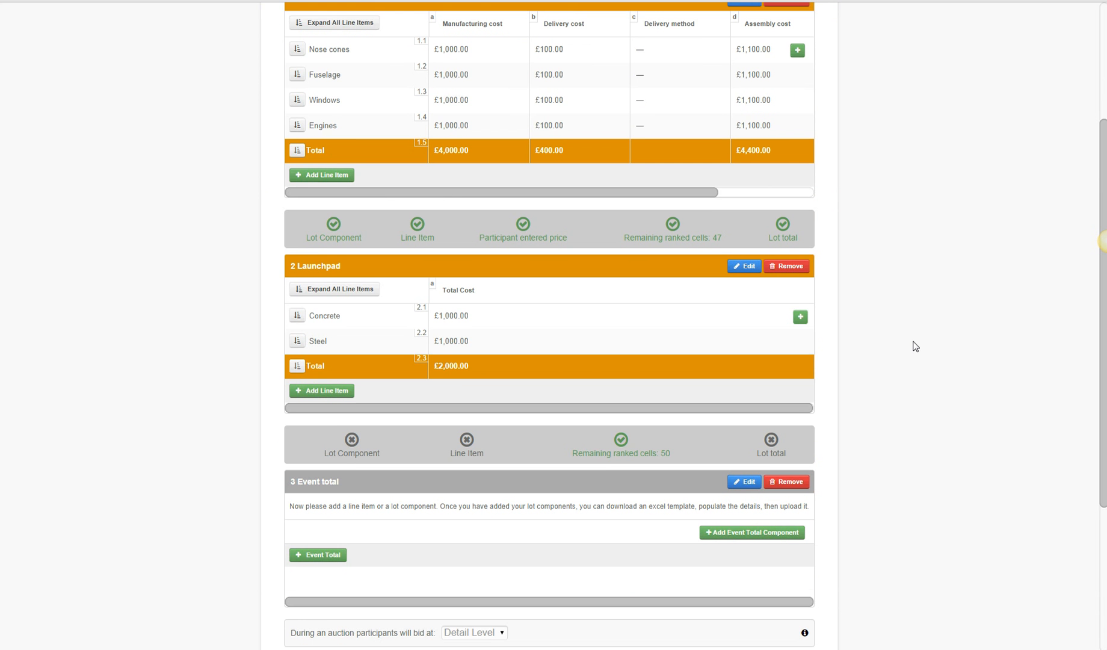
{"action": "left_click", "coordinate": [749, 543]}
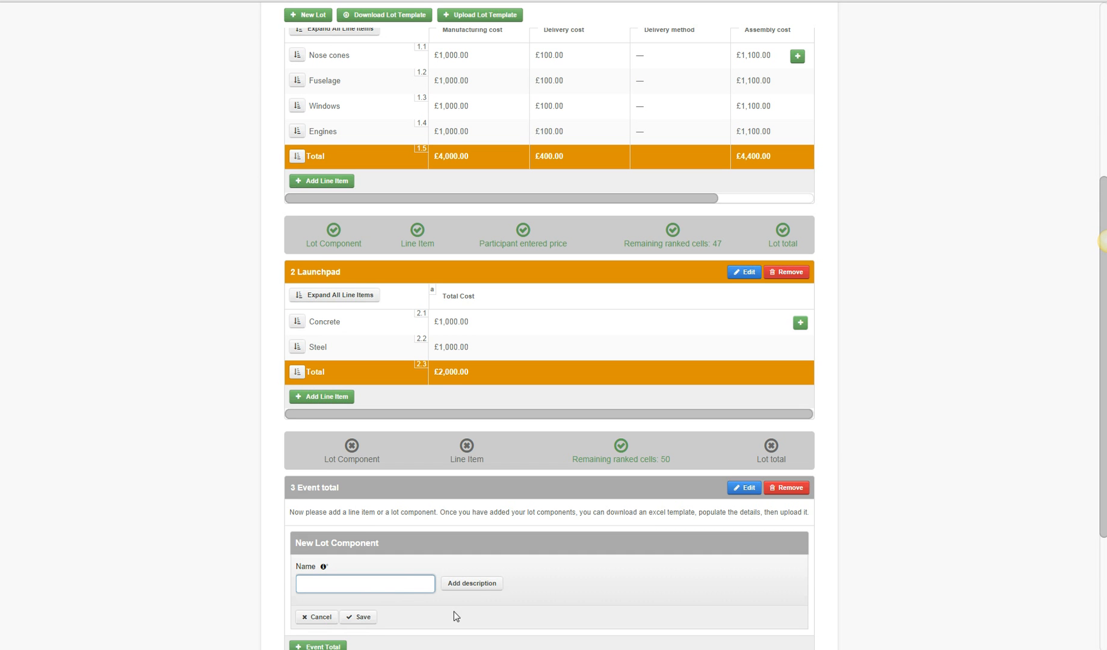
{"action": "type", "text": "Total"}
{"action": "left_click", "coordinate": [359, 617]}
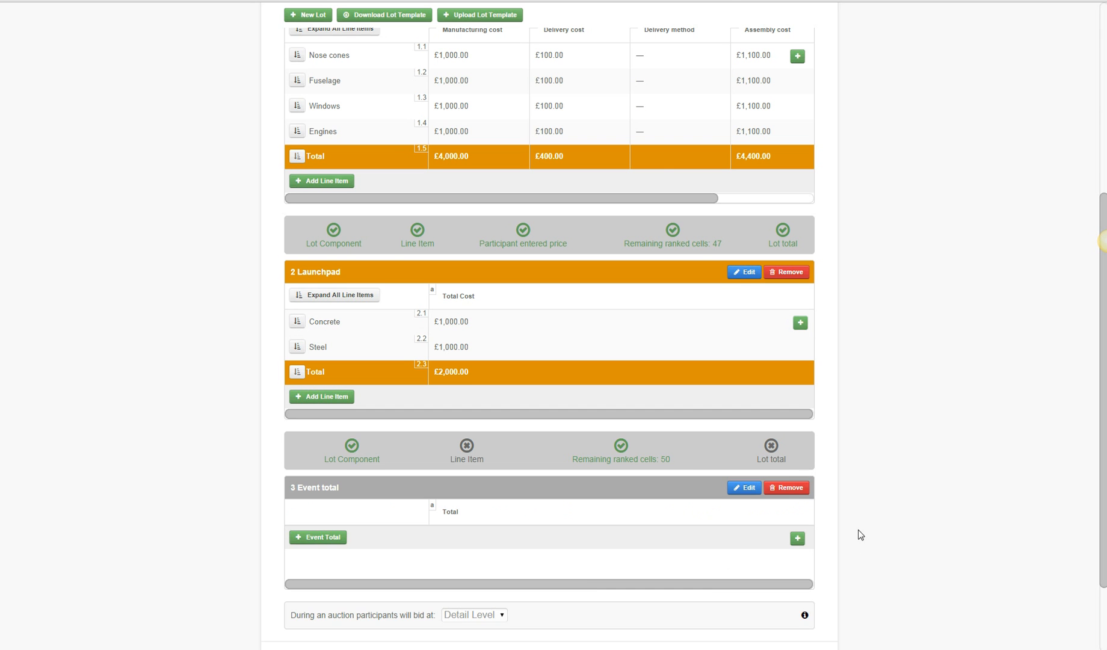
- Add a line item named "Scenario 1" to the Event total lot and save it
{"action": "scroll", "coordinate": [858, 535], "scroll_direction": "down", "scroll_amount": 3}
{"action": "left_click", "coordinate": [315, 434]}
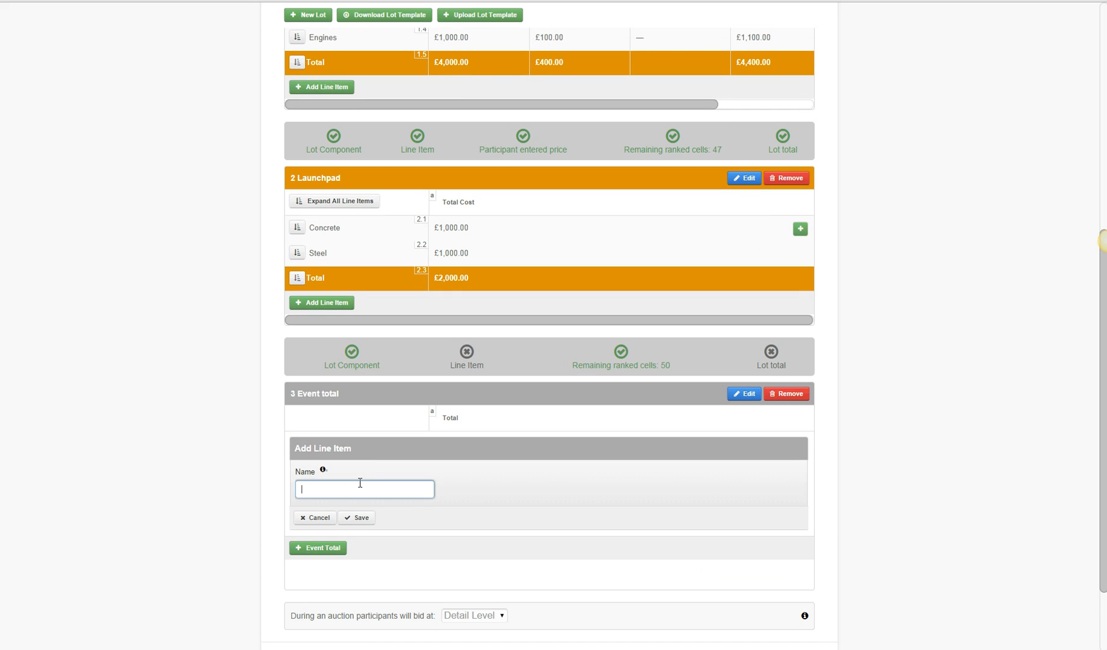
{"action": "type", "text": "Scenario 1"}
{"action": "left_click", "coordinate": [357, 517]}
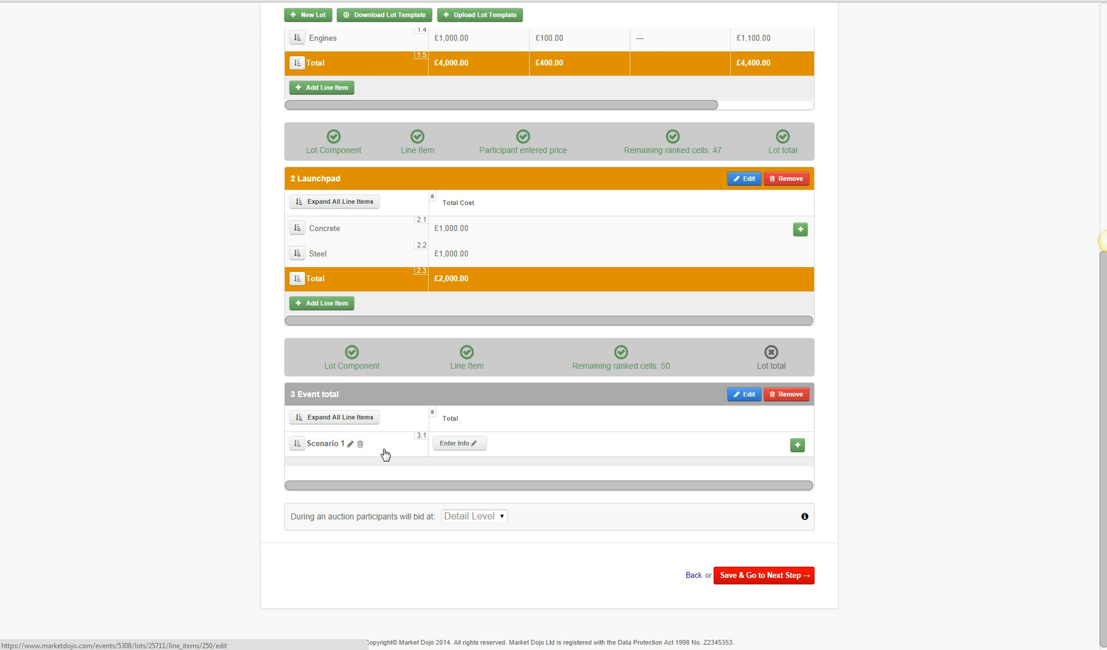
- Set the Scenario 1 Total cell's formula to 1.5e + 2.3a, combining the Rockets and Launchpad lot totals, and save it
{"action": "left_click", "coordinate": [459, 445]}
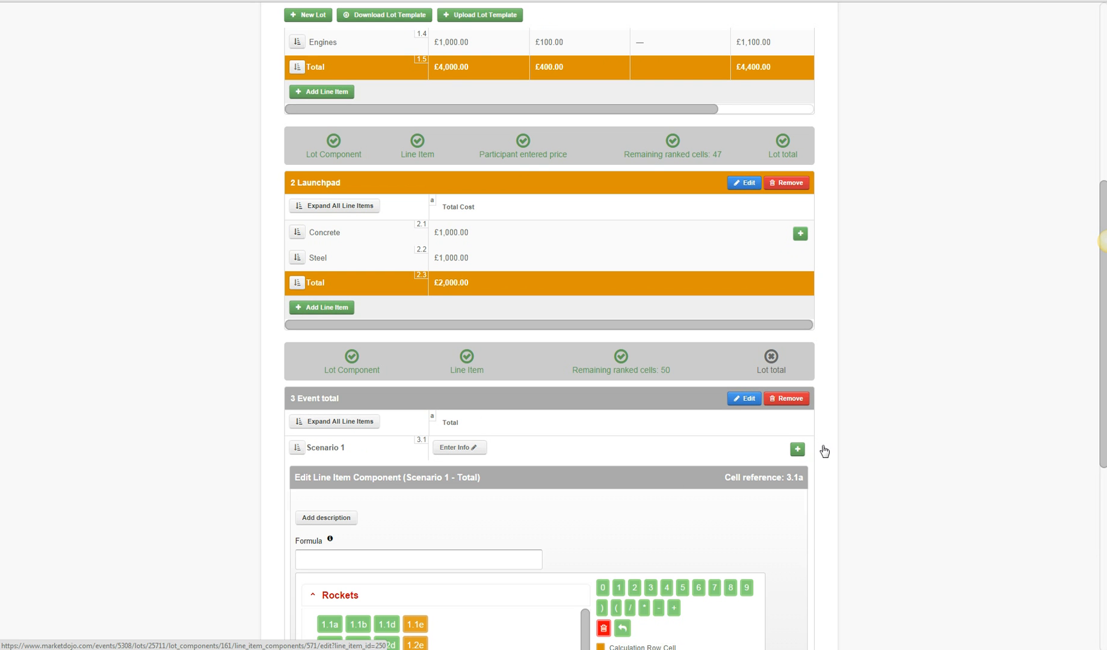
{"action": "scroll", "coordinate": [921, 432], "scroll_direction": "down", "scroll_amount": 2}
{"action": "scroll", "coordinate": [484, 358], "scroll_direction": "down", "scroll_amount": 2}
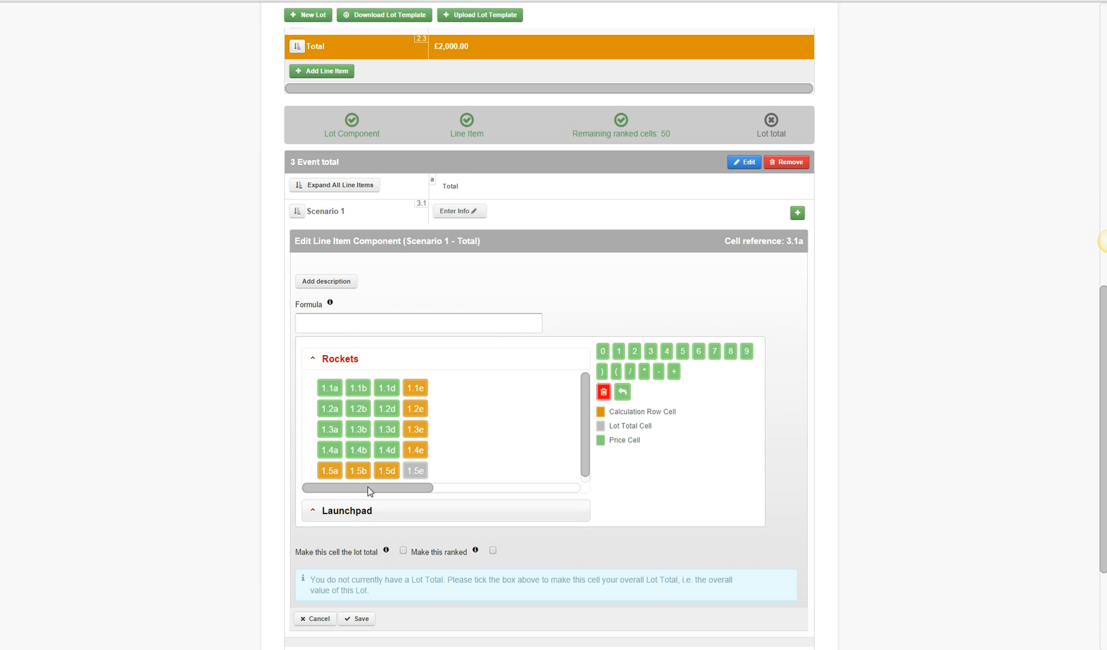
{"action": "left_click", "coordinate": [357, 516]}
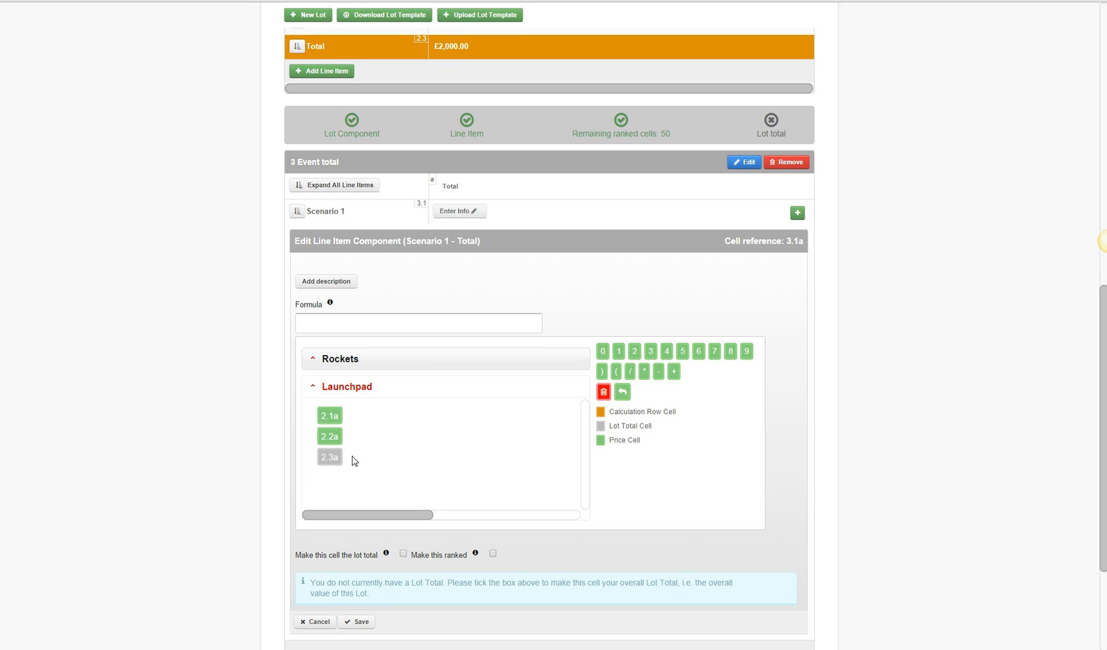
{"action": "left_click", "coordinate": [349, 361]}
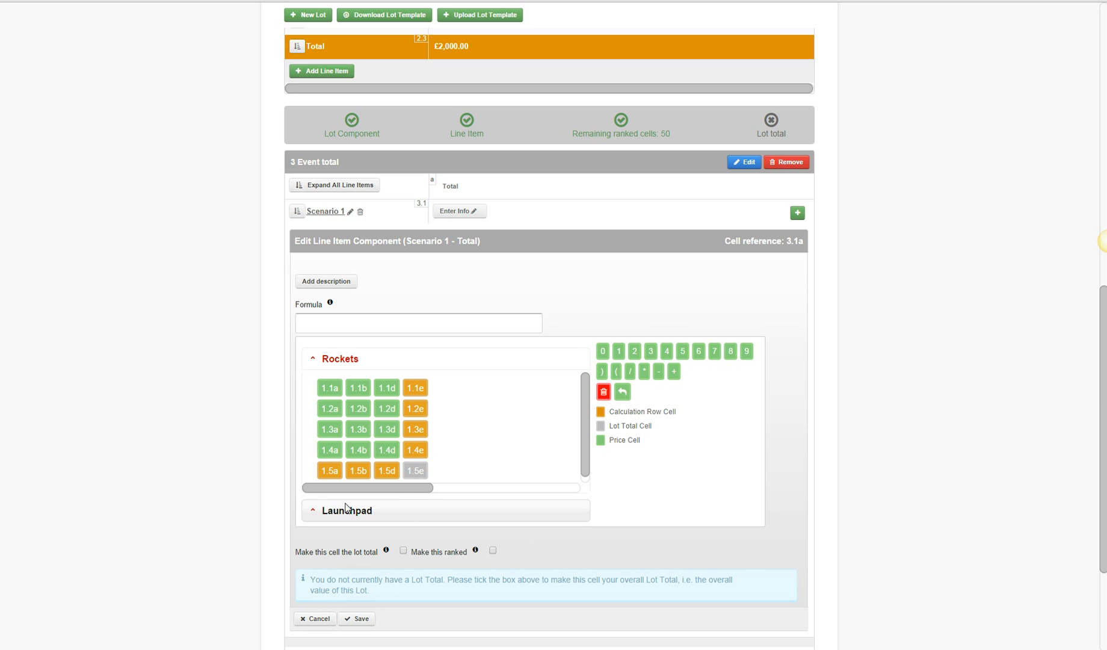
{"action": "left_click_drag", "start_coordinate": [413, 470], "coordinate": [318, 319]}
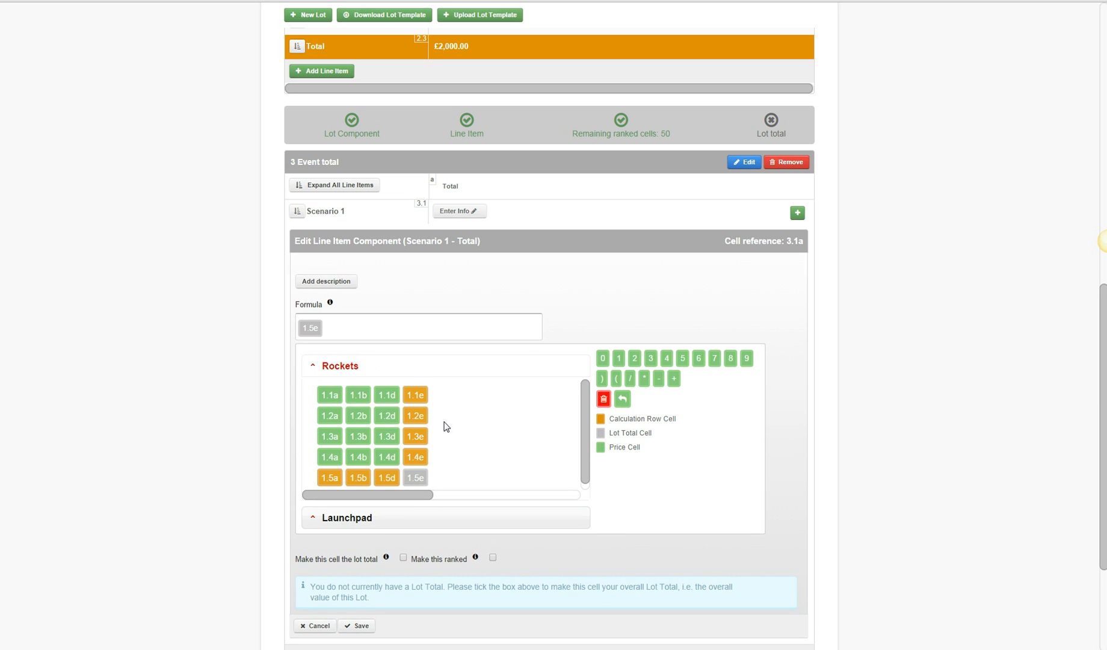
{"action": "left_click_drag", "start_coordinate": [674, 378], "coordinate": [364, 326]}
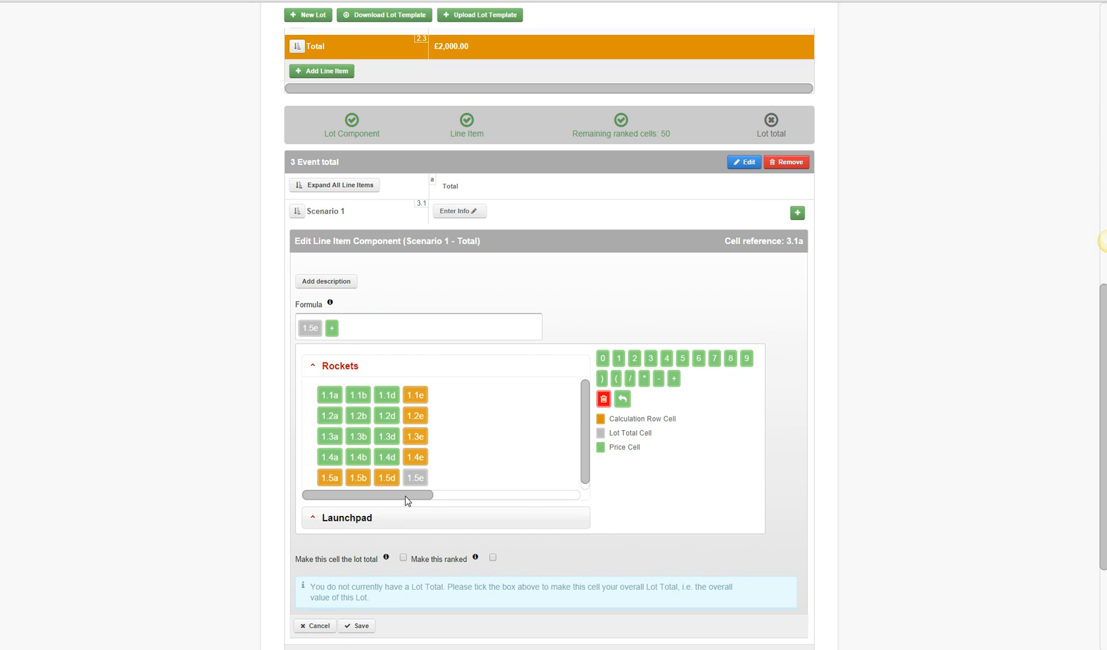
{"action": "left_click", "coordinate": [331, 518]}
{"action": "left_click_drag", "start_coordinate": [329, 464], "coordinate": [376, 329]}
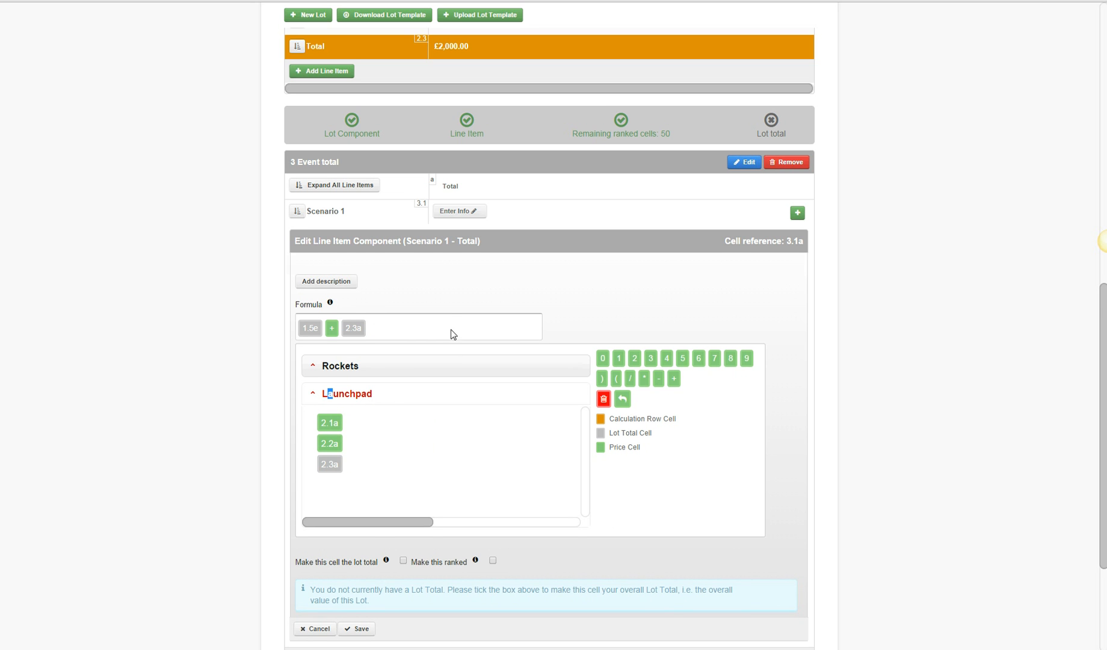
{"action": "scroll", "coordinate": [451, 358], "scroll_direction": "down", "scroll_amount": 1}
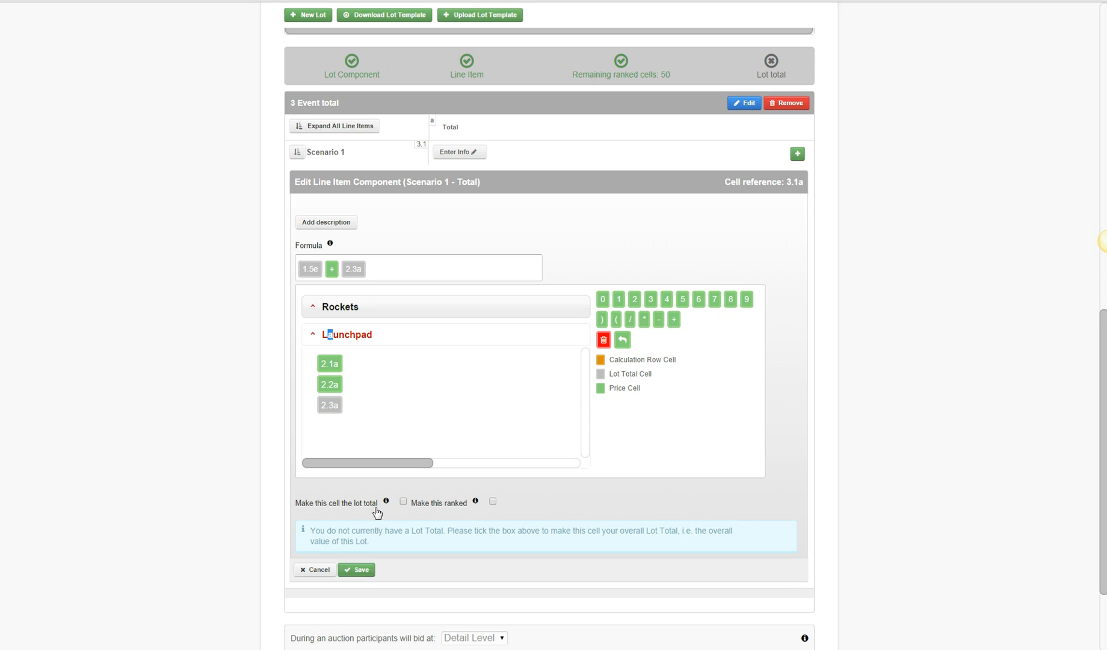
{"action": "left_click", "coordinate": [359, 569]}
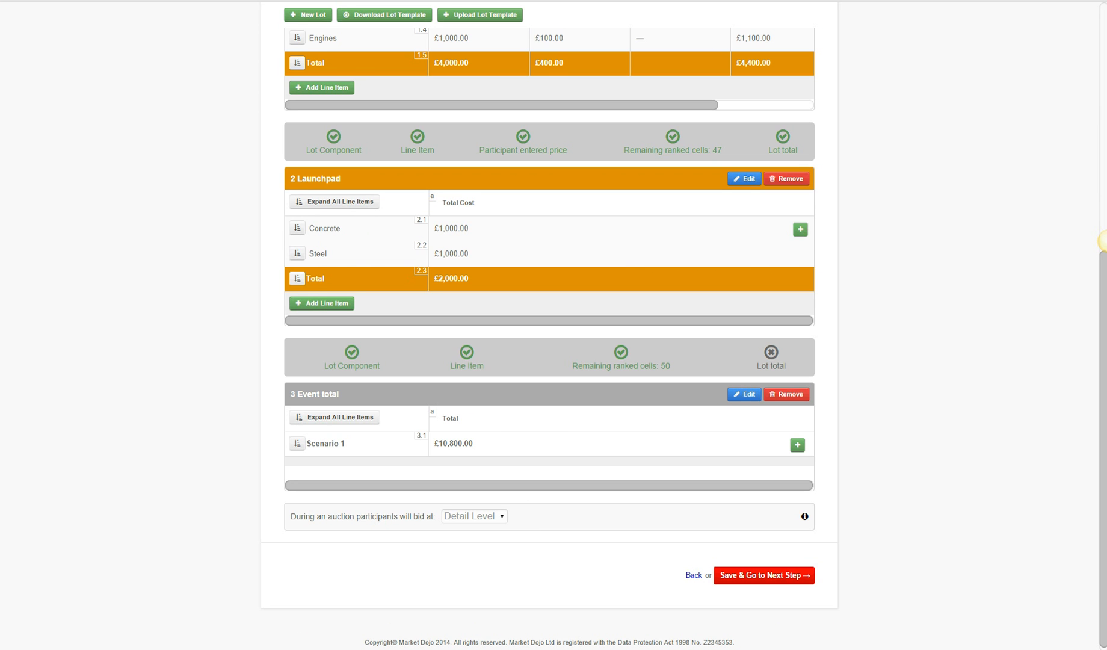
- Switch to the Spaceships 1e event and examine its Rockets, Launchpad and Total lots, including the Total year 2 component
{"action": "left_click", "coordinate": [808, 1]}
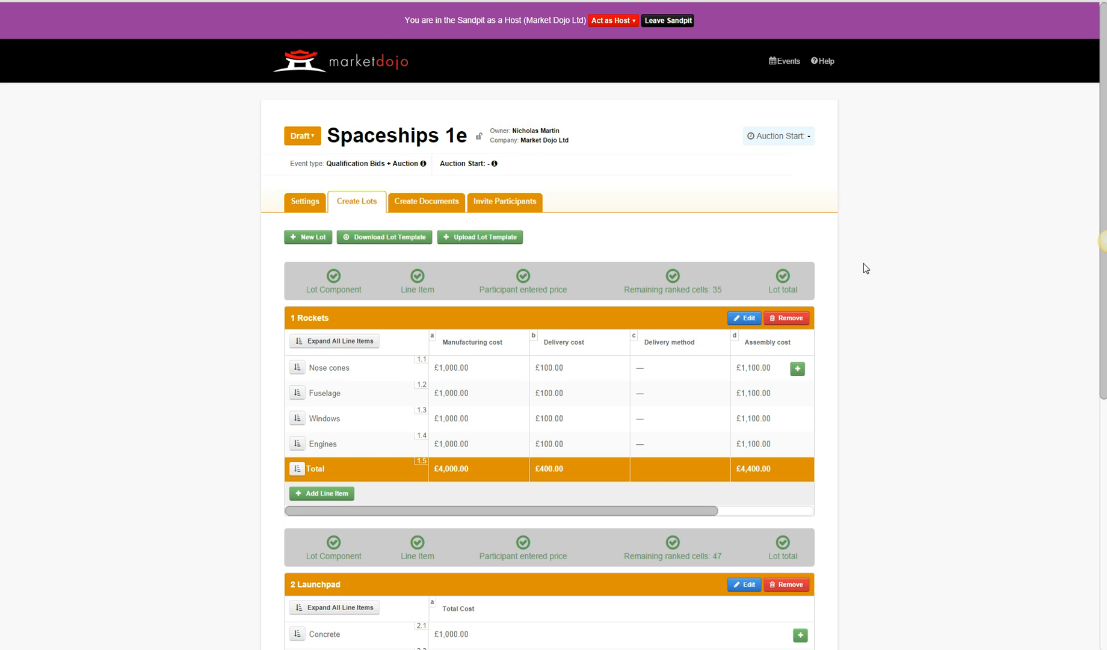
{"action": "scroll", "coordinate": [863, 264], "scroll_direction": "down", "scroll_amount": 3}
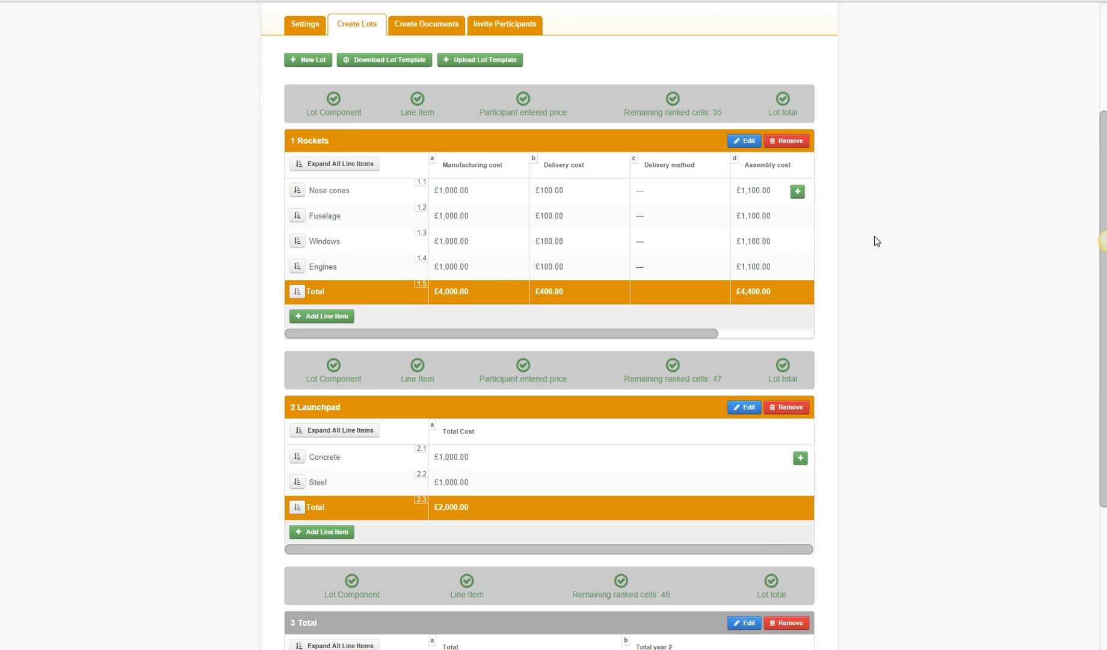
{"action": "scroll", "coordinate": [898, 233], "scroll_direction": "down", "scroll_amount": 1}
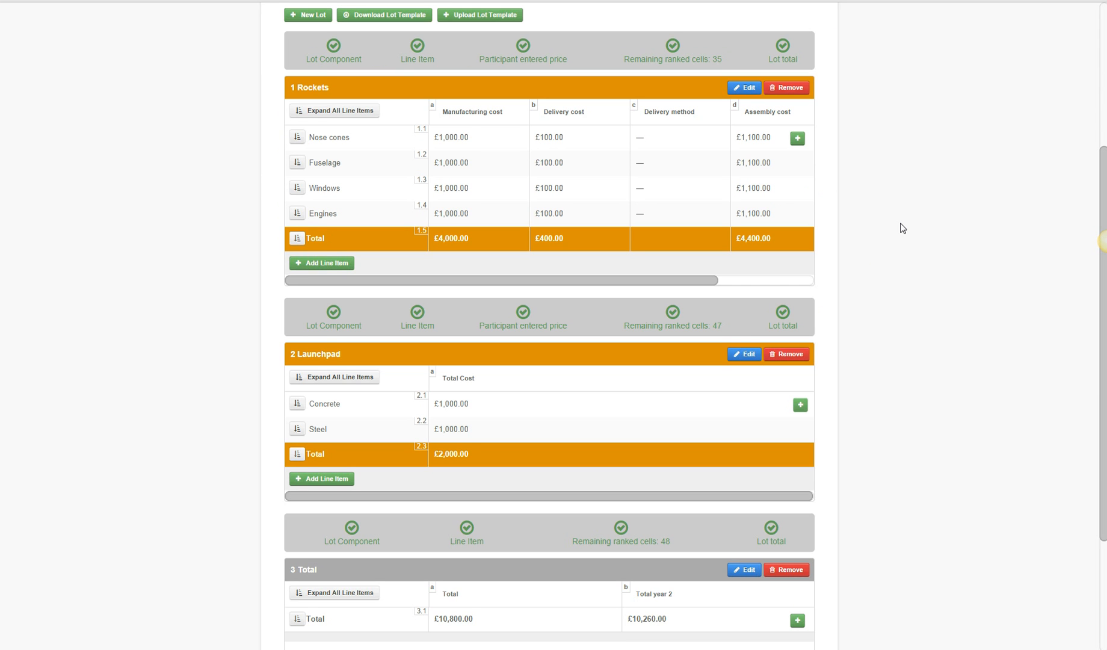
{"action": "scroll", "coordinate": [902, 227], "scroll_direction": "down", "scroll_amount": 2}
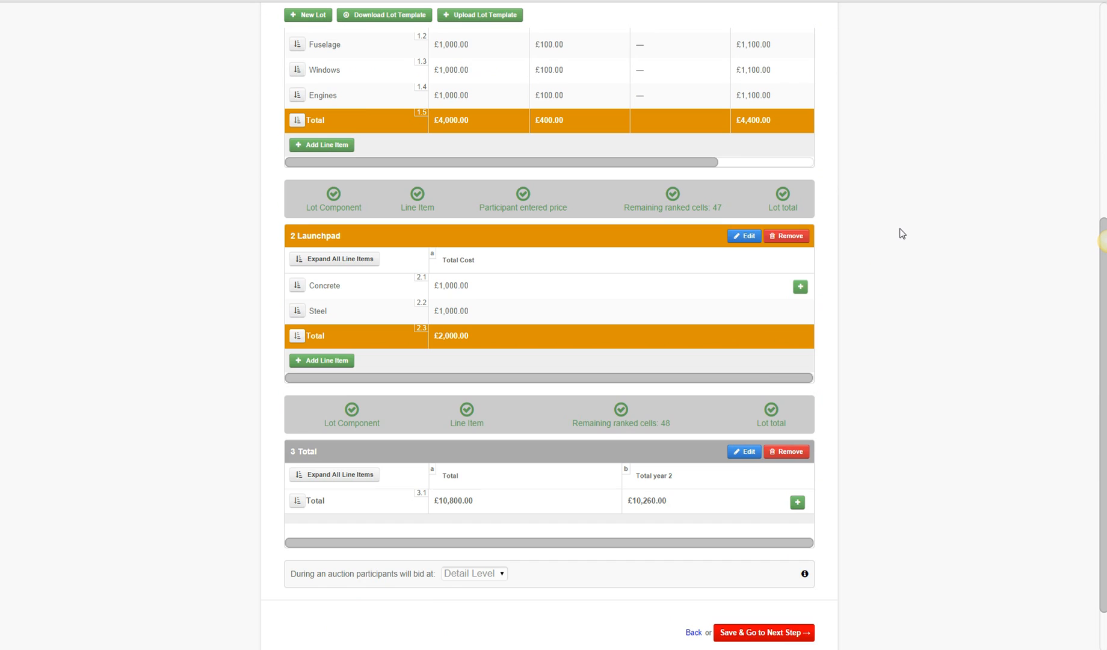
{"action": "scroll", "coordinate": [882, 223], "scroll_direction": "up", "scroll_amount": 2}
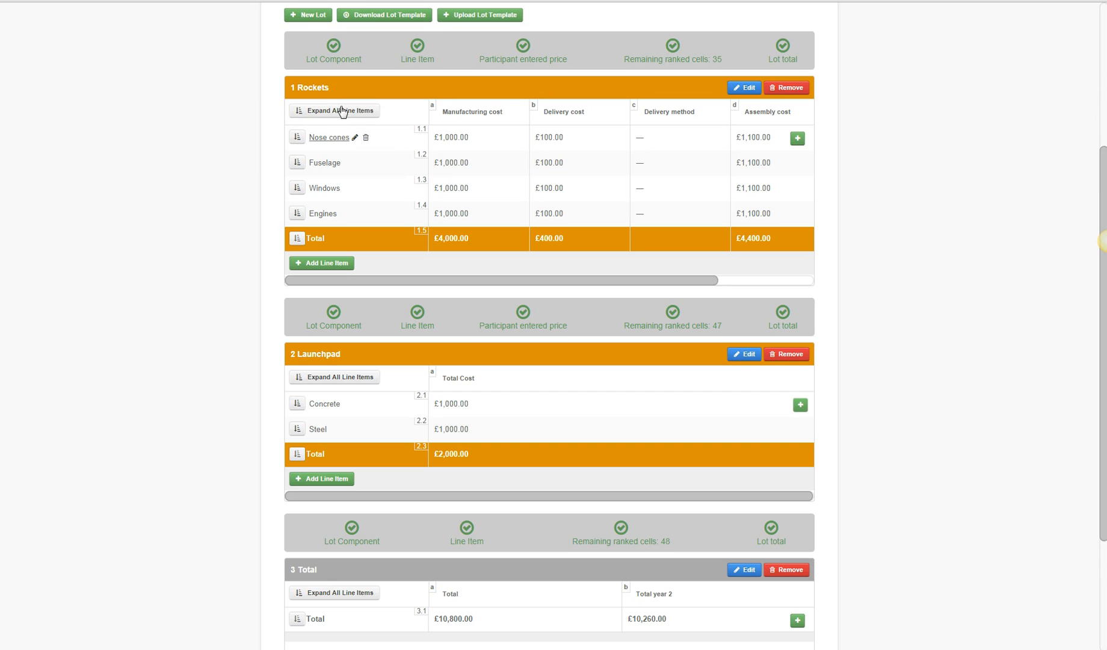
- Open the choices for the level at which participants will bid during an auction in the Spaceships 1e event
{"action": "scroll", "coordinate": [843, 434], "scroll_direction": "down", "scroll_amount": 2}
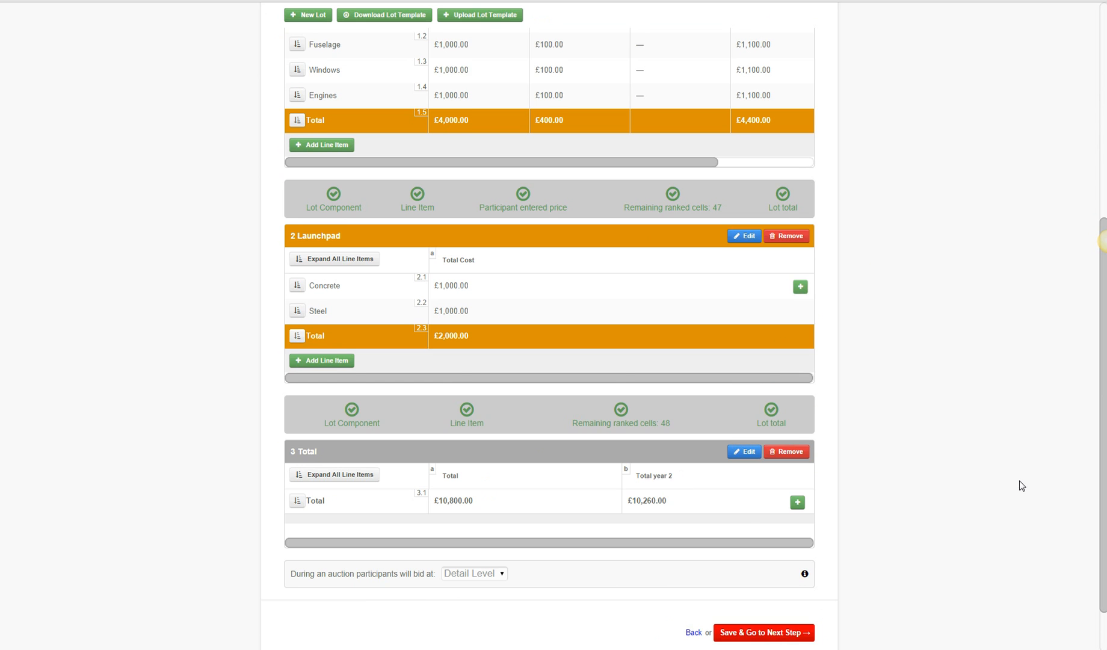
{"action": "scroll", "coordinate": [993, 487], "scroll_direction": "down", "scroll_amount": 1}
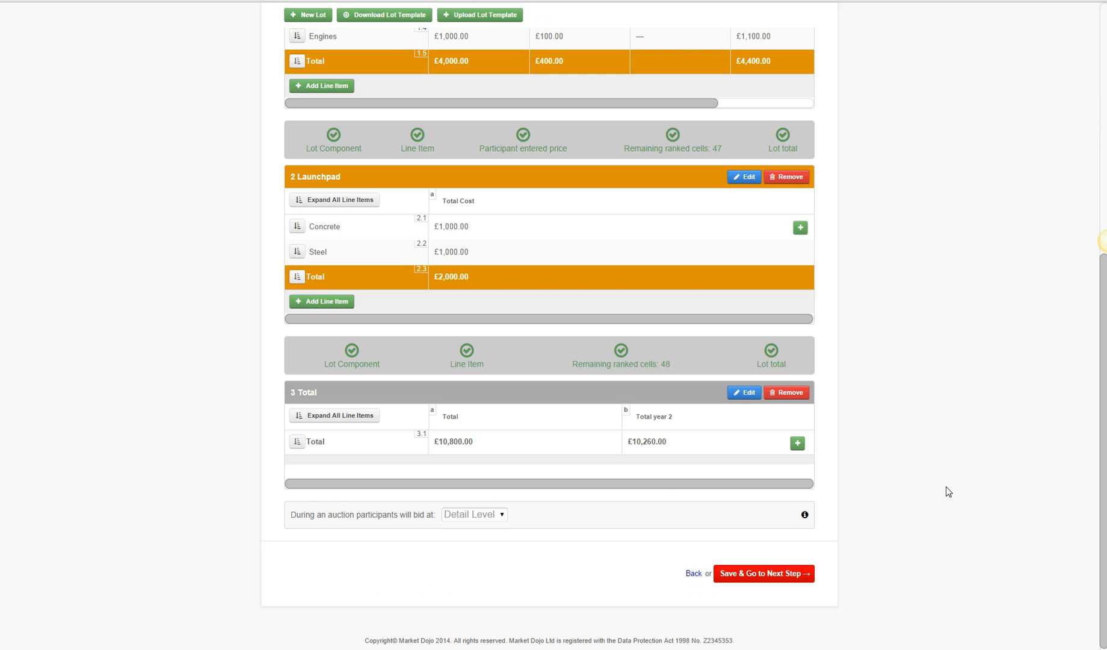
{"action": "left_click", "coordinate": [499, 514]}
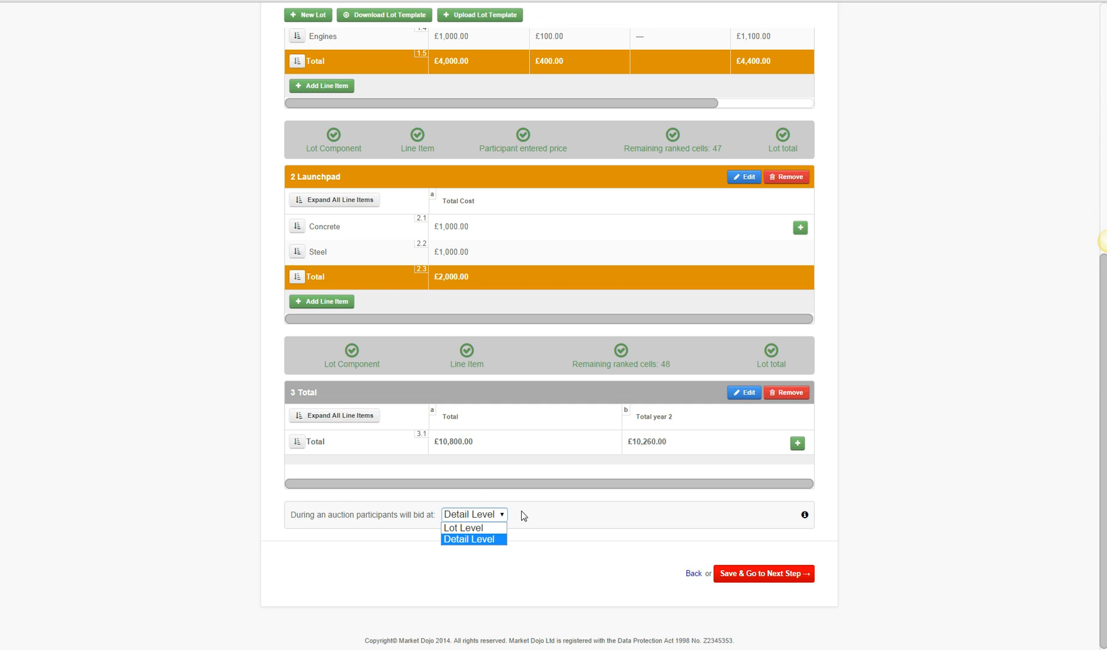